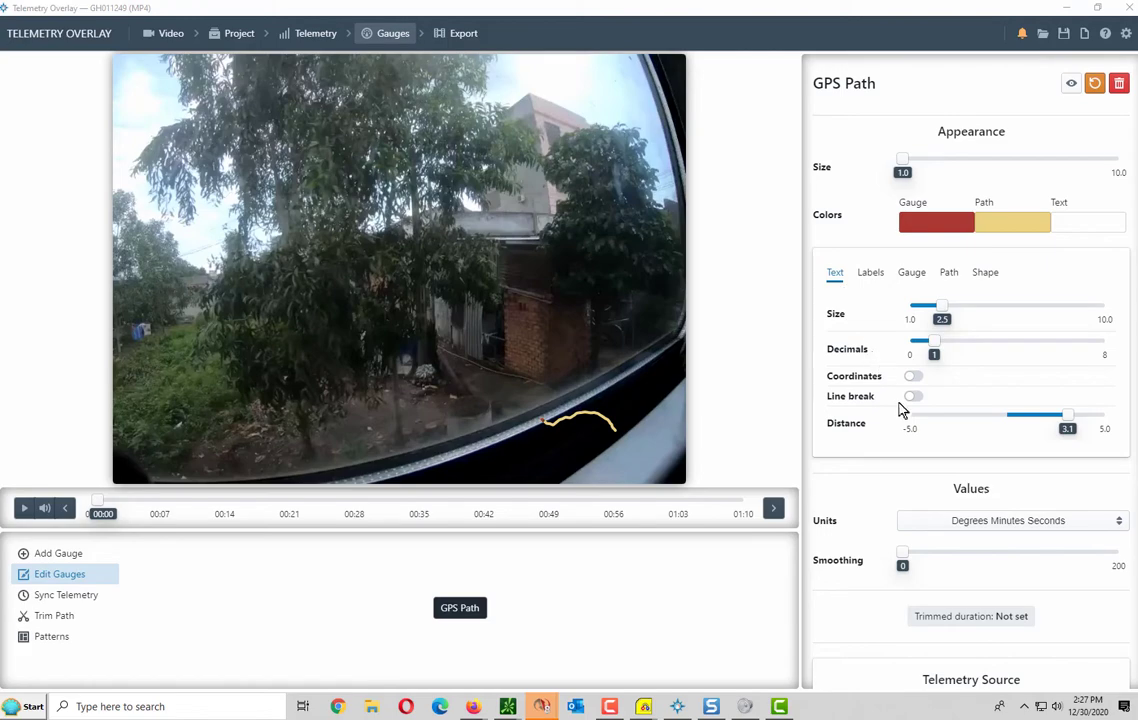
# Show the coordinates on the GPS Path gauge with text size 4.7 and a line break between latitude and longitude.
pyautogui.click(914, 377)
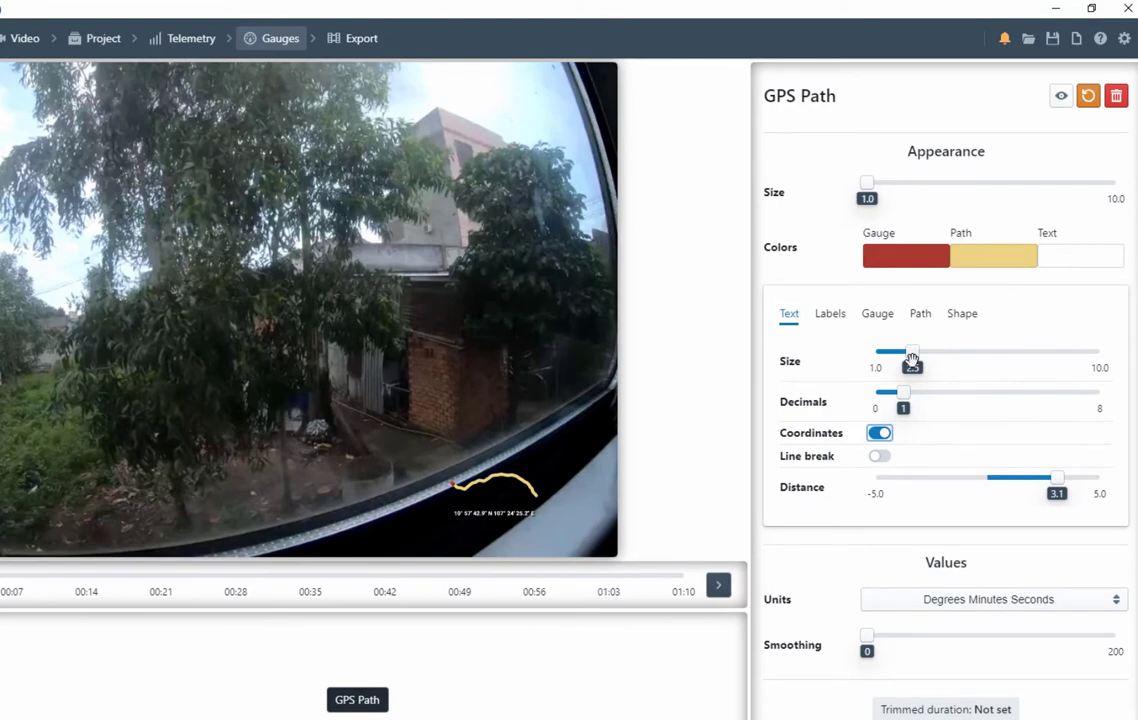
pyautogui.moveTo(912, 361); pyautogui.dragTo(967, 362)
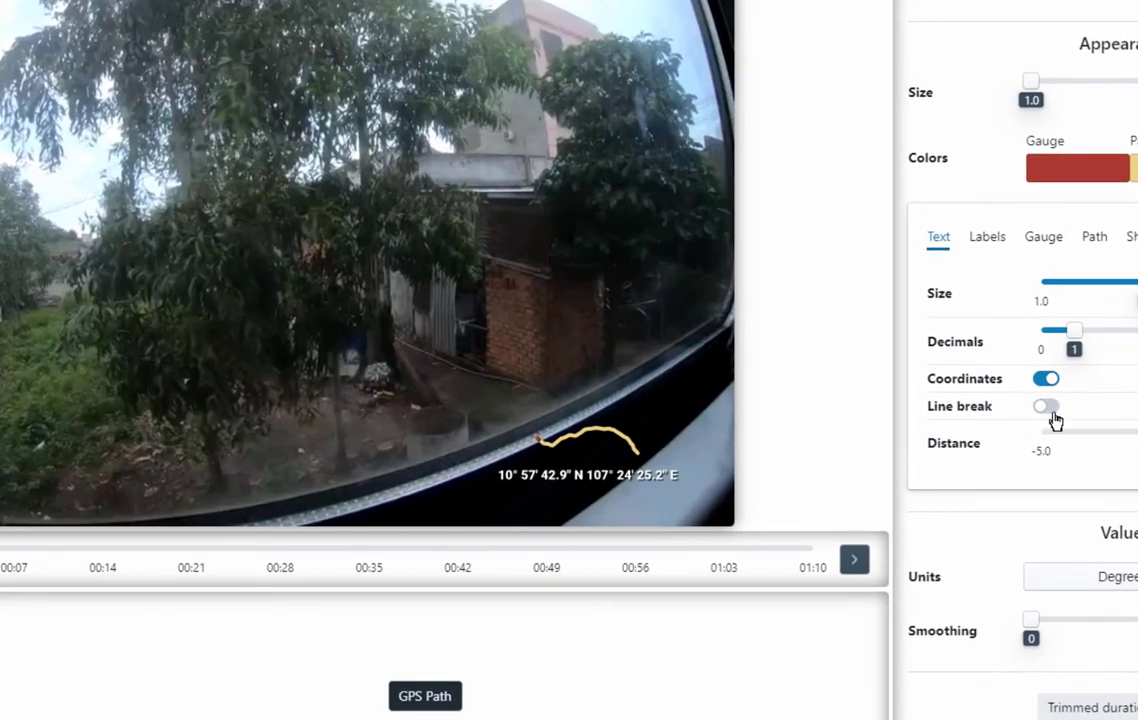
pyautogui.click(1050, 408)
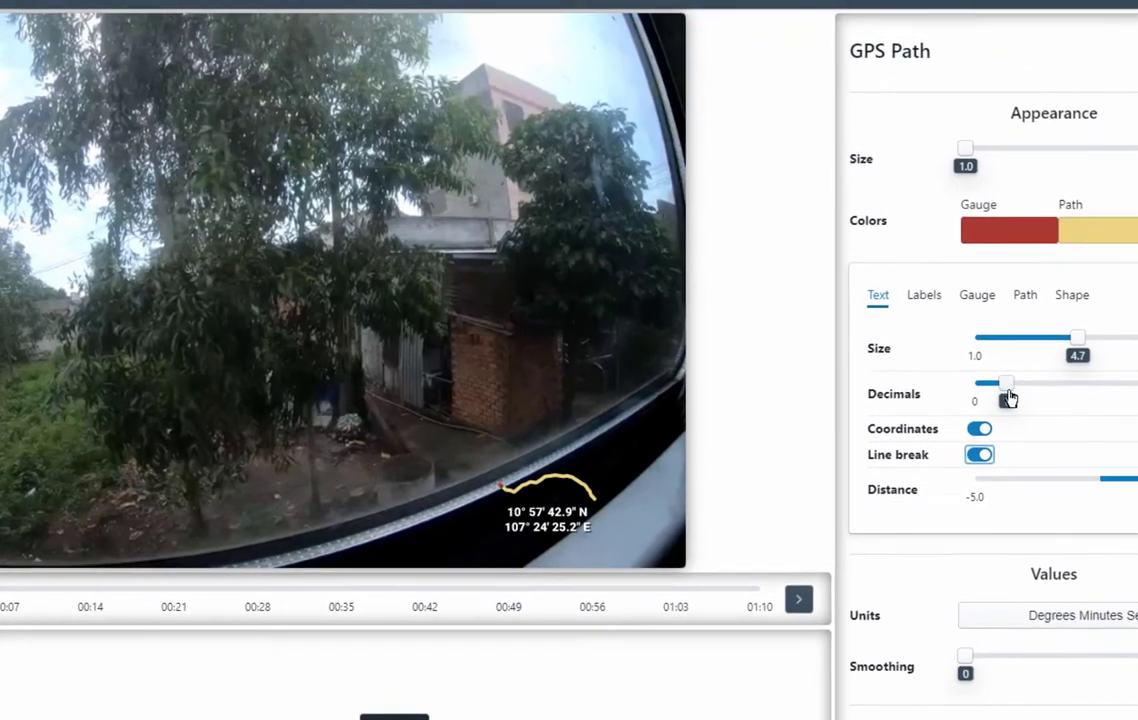
# Set the coordinate text to three decimals and open the gauge's label settings.
pyautogui.moveTo(1074, 331); pyautogui.dragTo(1137, 329)
pyautogui.moveTo(1095, 383); pyautogui.dragTo(1038, 400)
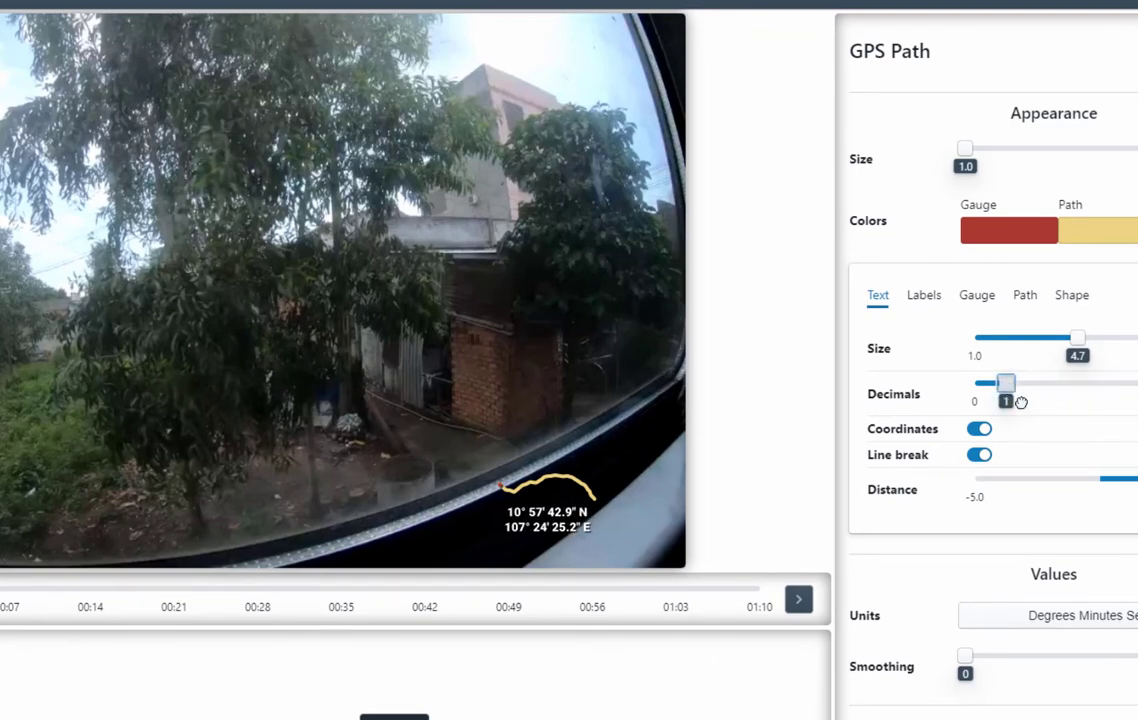
pyautogui.moveTo(1061, 395)
pyautogui.mouseDown()
pyautogui.moveTo(1132, 385)
pyautogui.moveTo(1068, 394)
pyautogui.mouseUp()
pyautogui.click(922, 297)
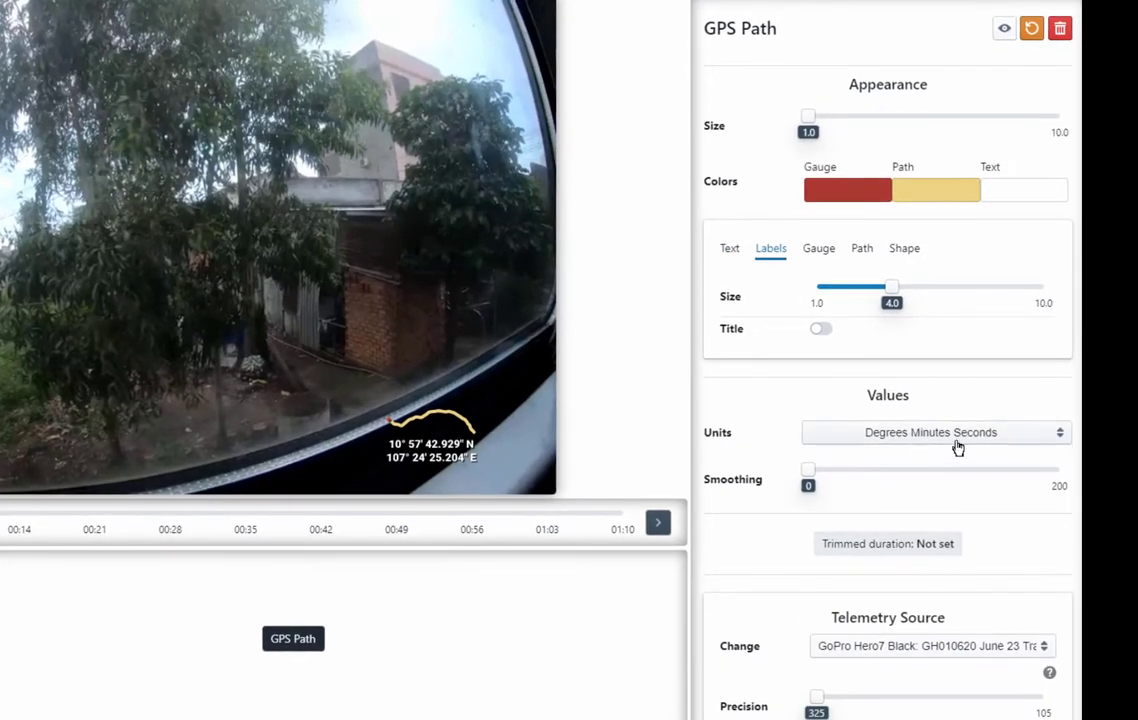
# Try Decimal Degrees as the coordinate units and restore Degrees Minutes Seconds.
pyautogui.click(1134, 506)
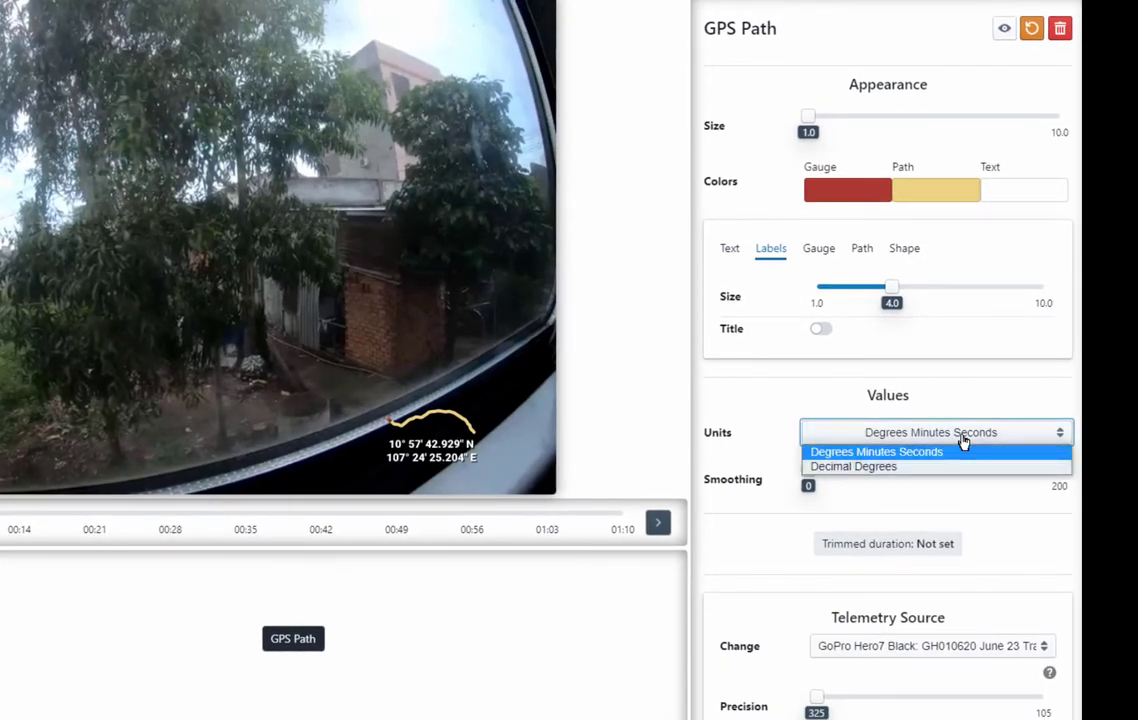
pyautogui.click(898, 467)
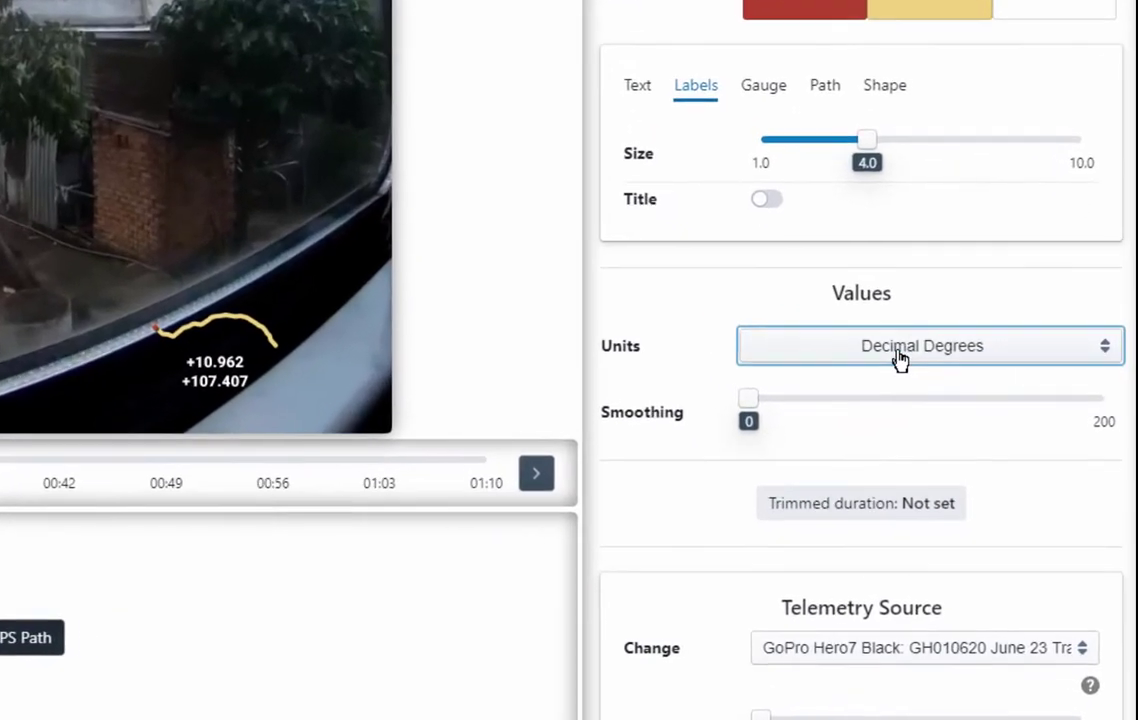
pyautogui.click(909, 417)
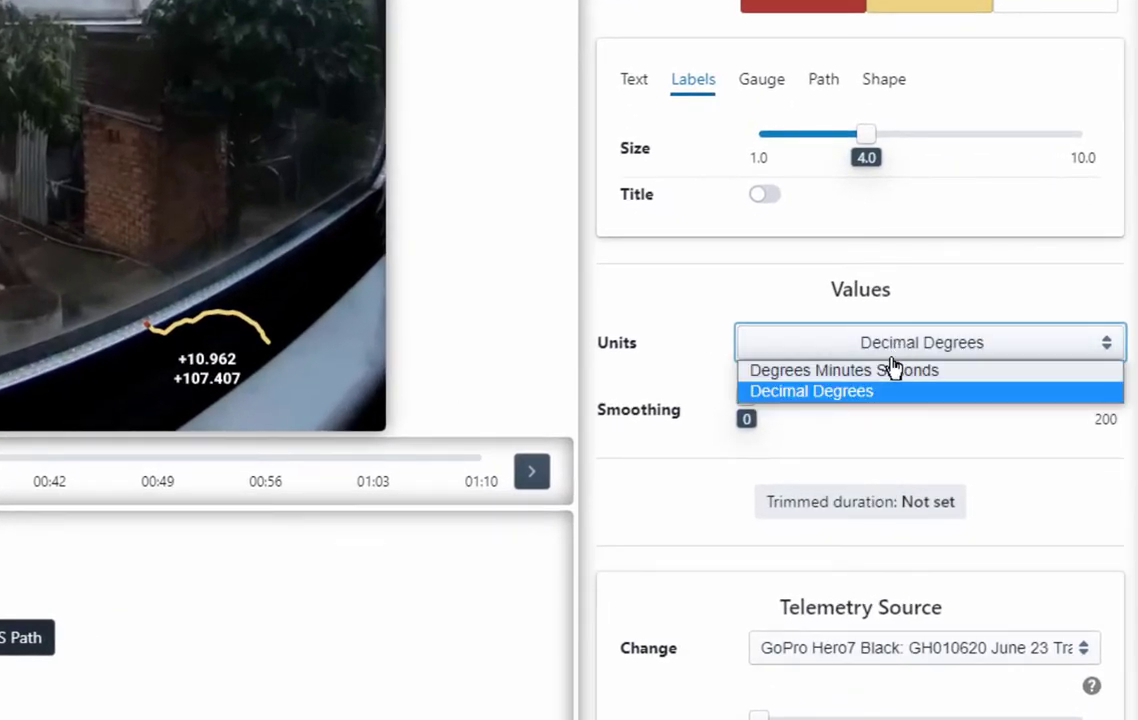
pyautogui.click(909, 429)
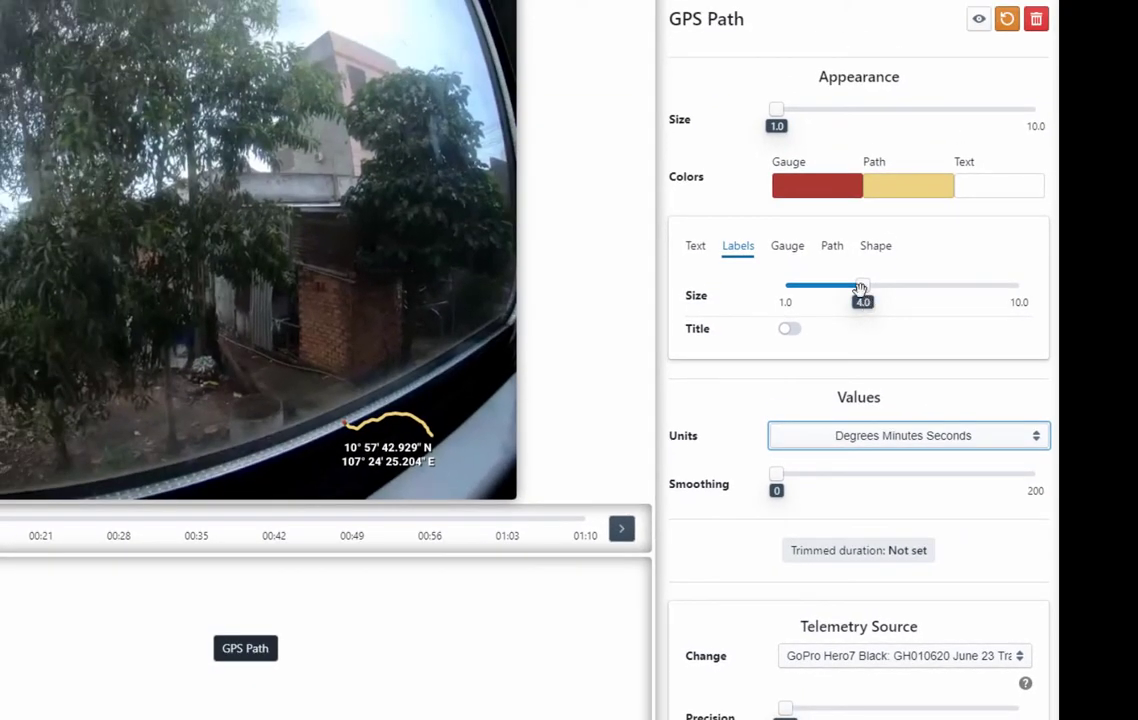
# Set the label size to 5.1, previewing the title on the gauge and switching it off again.
pyautogui.moveTo(860, 289); pyautogui.dragTo(915, 288)
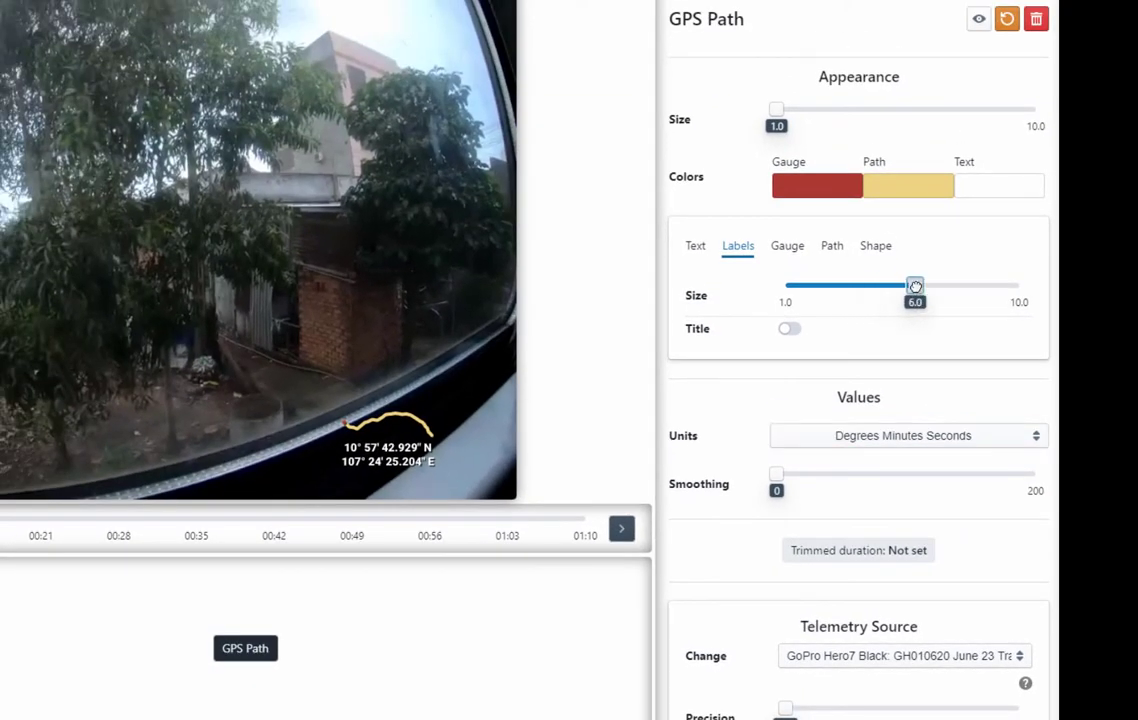
pyautogui.click(790, 330)
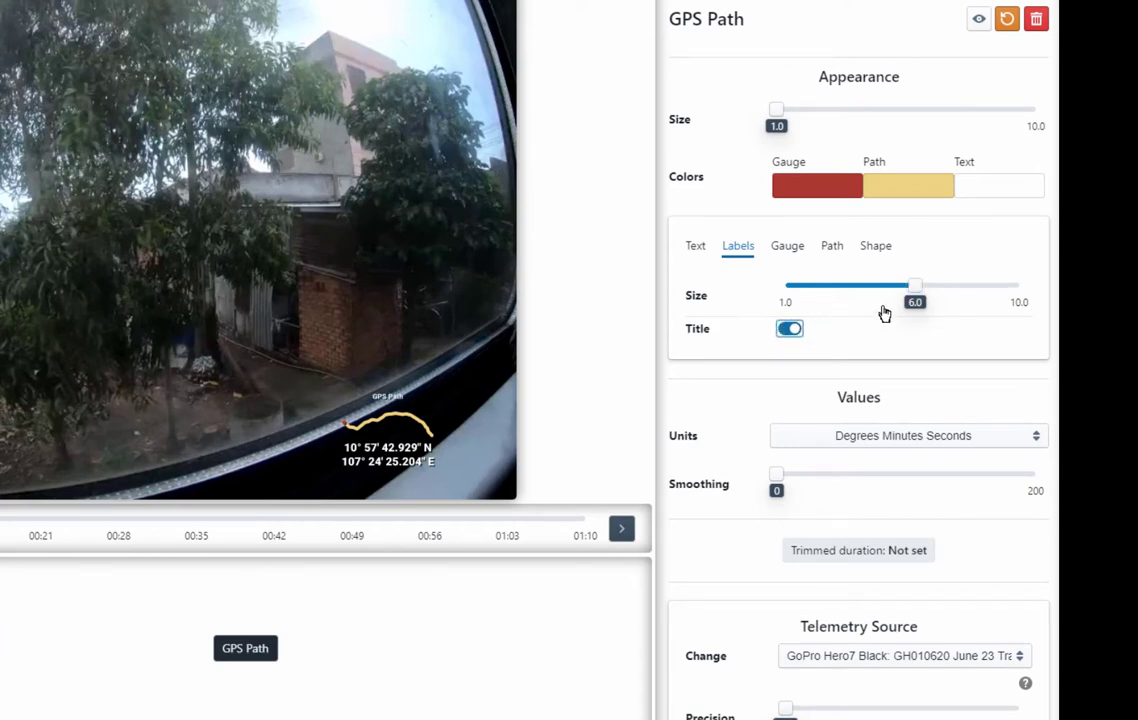
pyautogui.moveTo(918, 290); pyautogui.dragTo(883, 310)
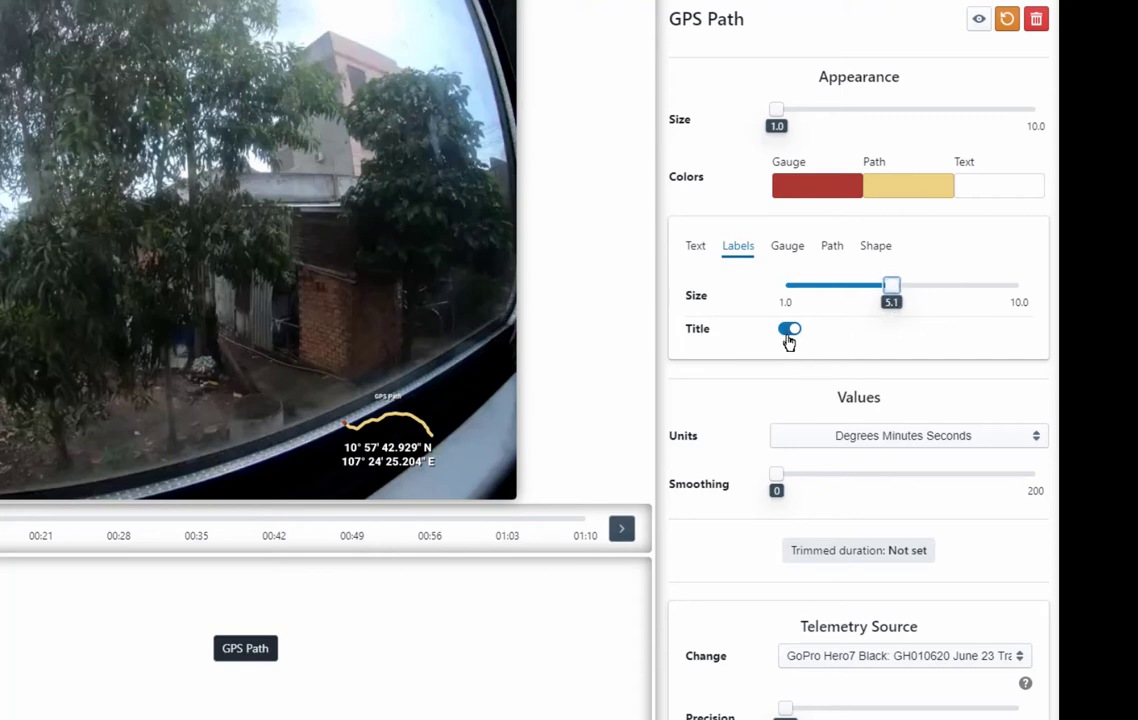
pyautogui.click(788, 334)
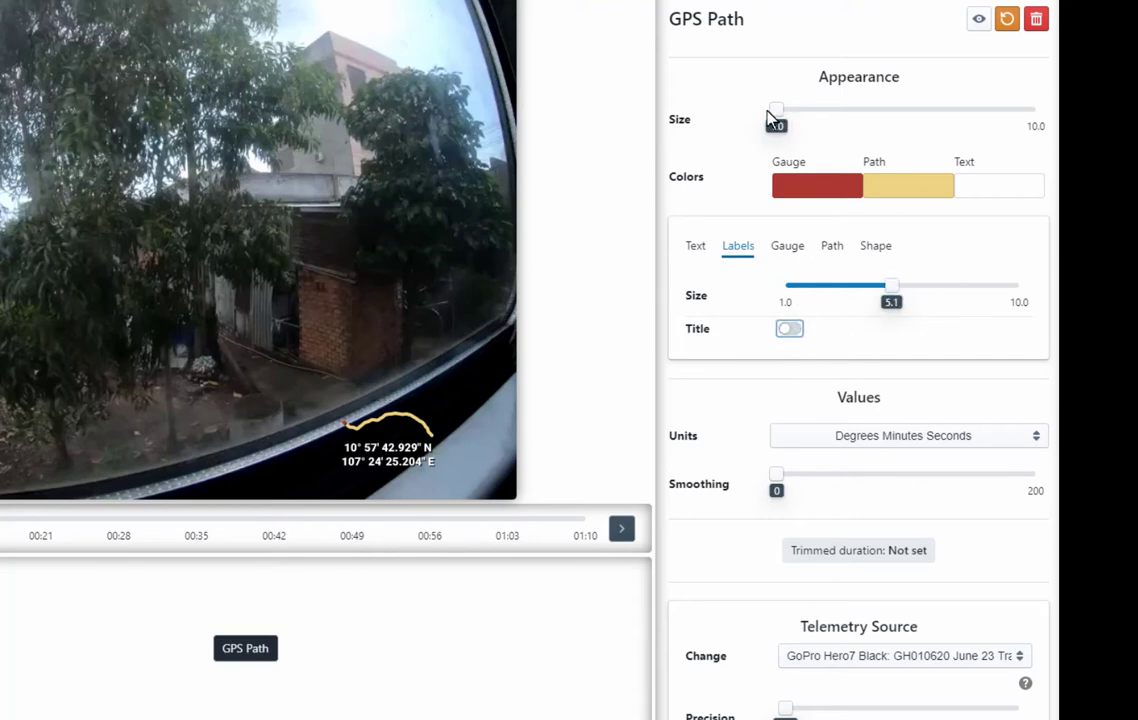
# Set the overall gauge size to 1.4 and the gauge colour to #AC4B31, after trying a green hue.
pyautogui.moveTo(789, 112)
pyautogui.mouseDown()
pyautogui.moveTo(838, 112)
pyautogui.moveTo(789, 123)
pyautogui.mouseUp()
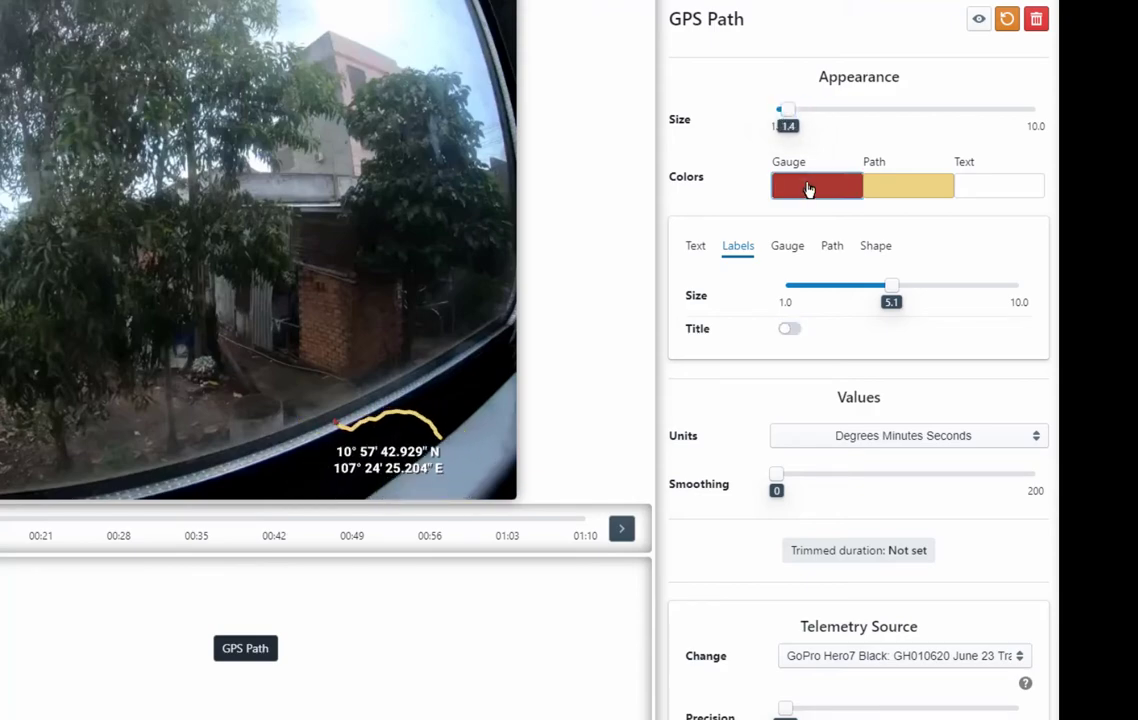
pyautogui.click(810, 190)
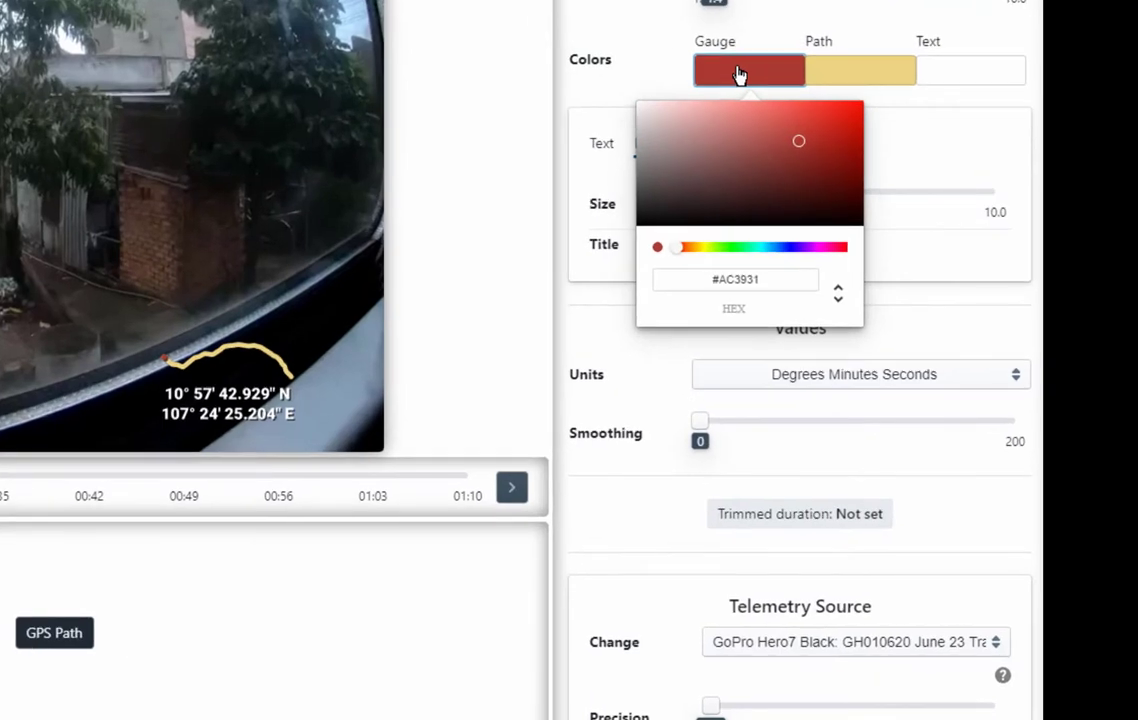
pyautogui.click(739, 249)
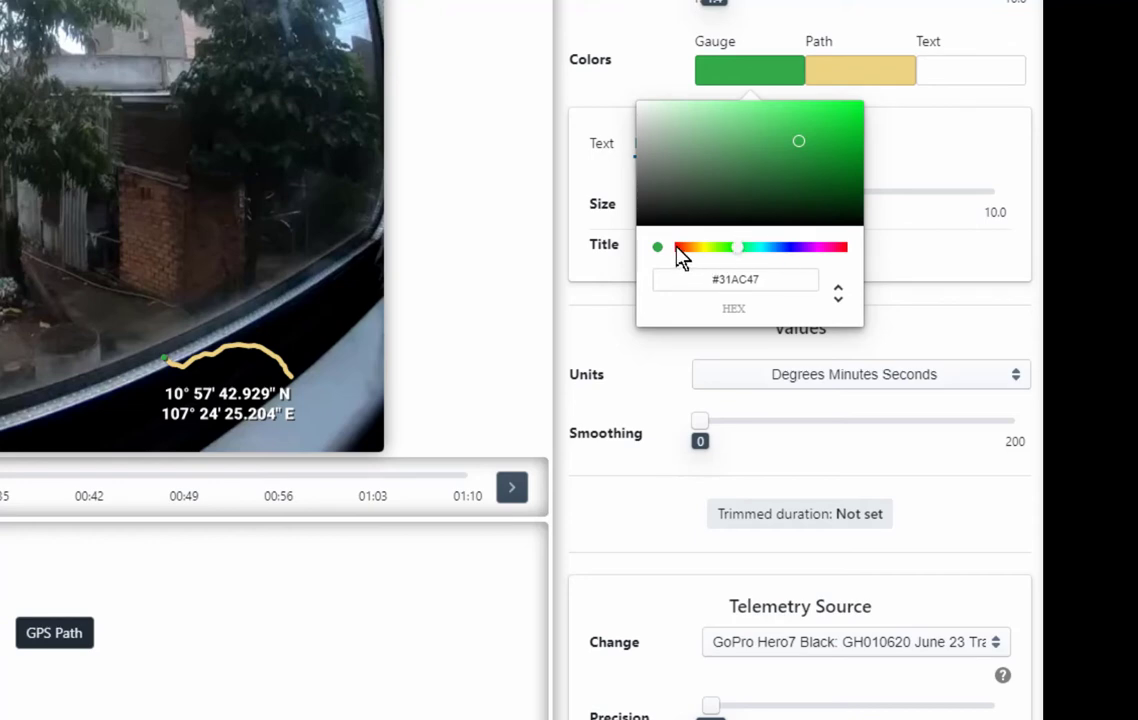
pyautogui.click(680, 247)
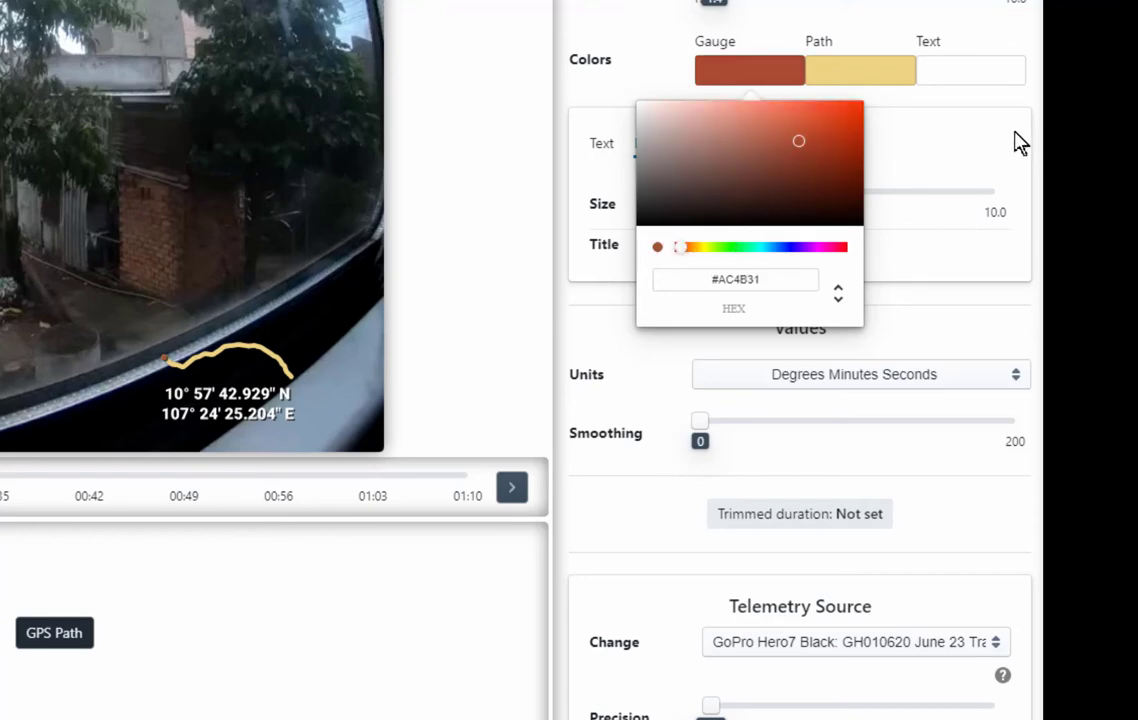
pyautogui.click(908, 115)
# Change the path colour to light green.
pyautogui.click(876, 71)
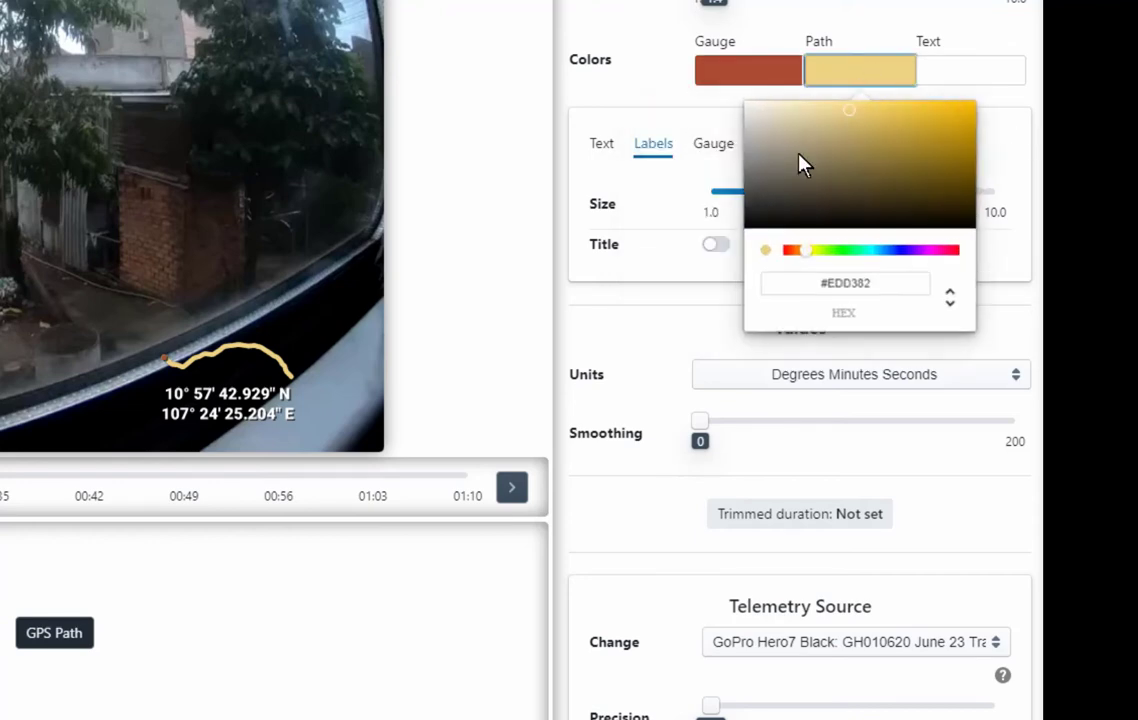
pyautogui.click(844, 248)
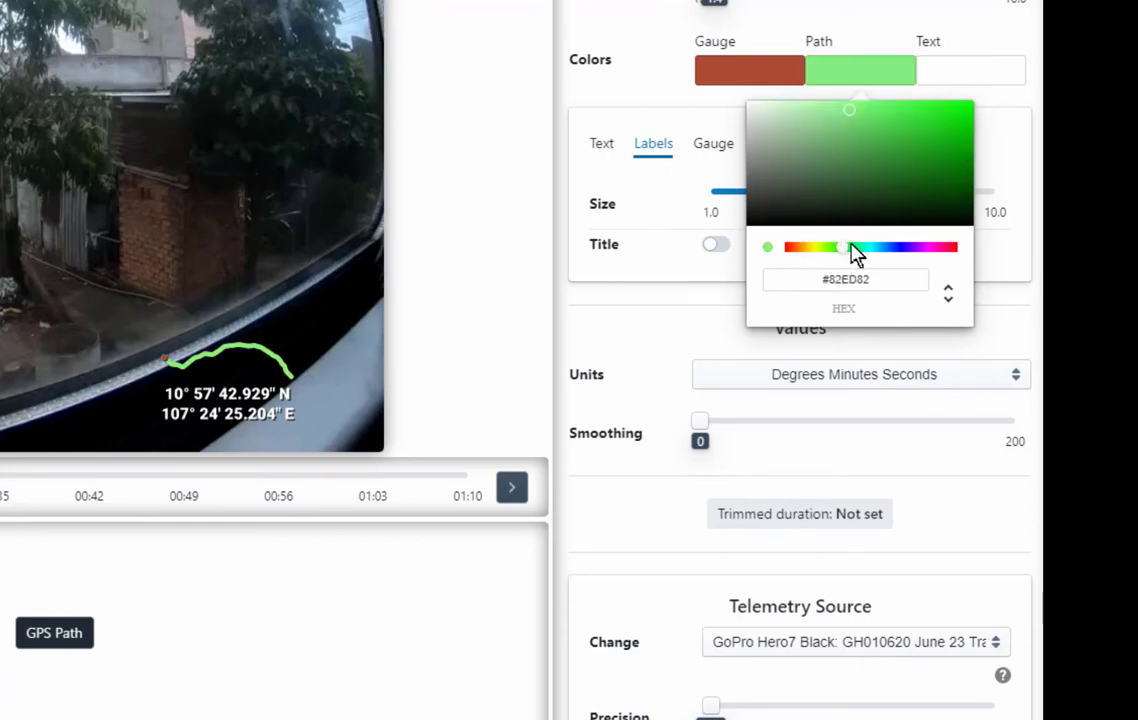
pyautogui.moveTo(851, 246)
pyautogui.mouseDown()
pyautogui.moveTo(877, 247)
pyautogui.moveTo(839, 250)
pyautogui.mouseUp()
pyautogui.click(681, 330)
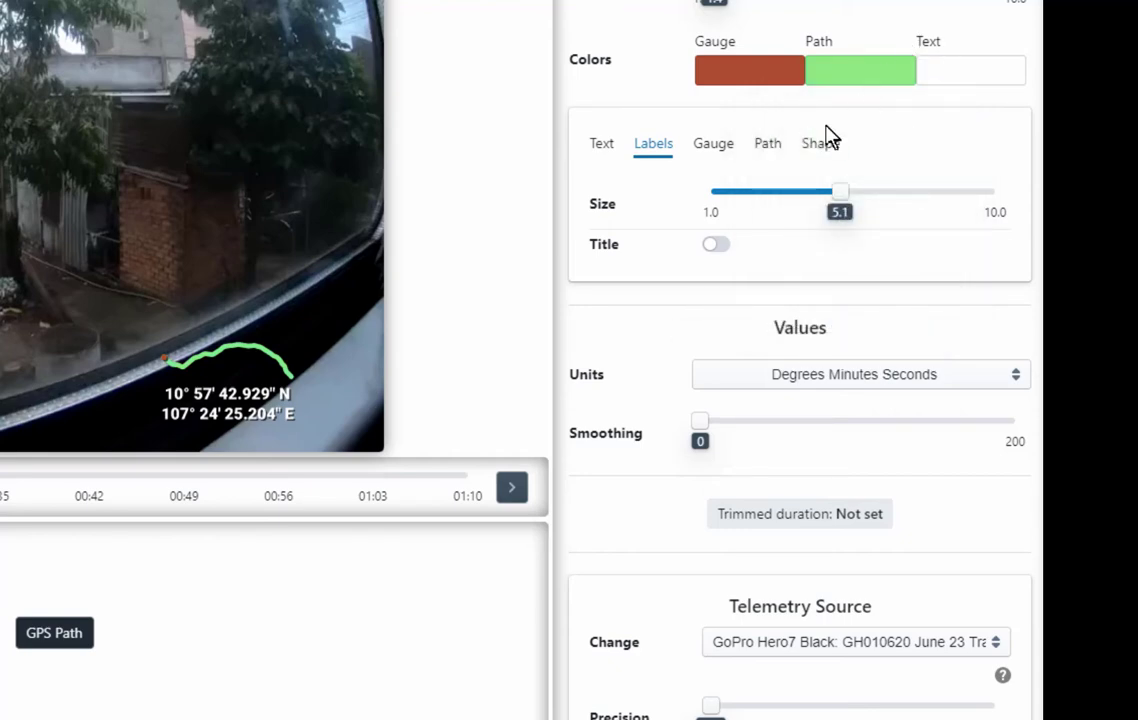
# Open the gauge marker settings and preview the Alternative style on and off.
pyautogui.click(713, 152)
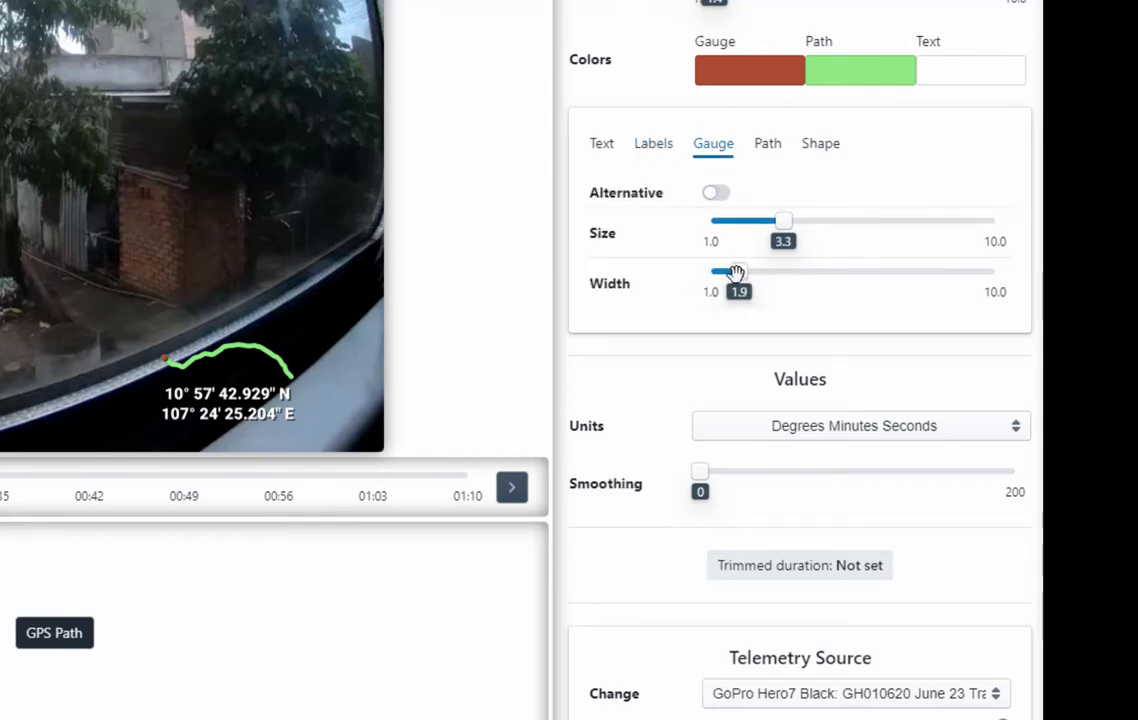
pyautogui.click(718, 193)
pyautogui.click(719, 193)
pyautogui.click(718, 193)
pyautogui.click(719, 193)
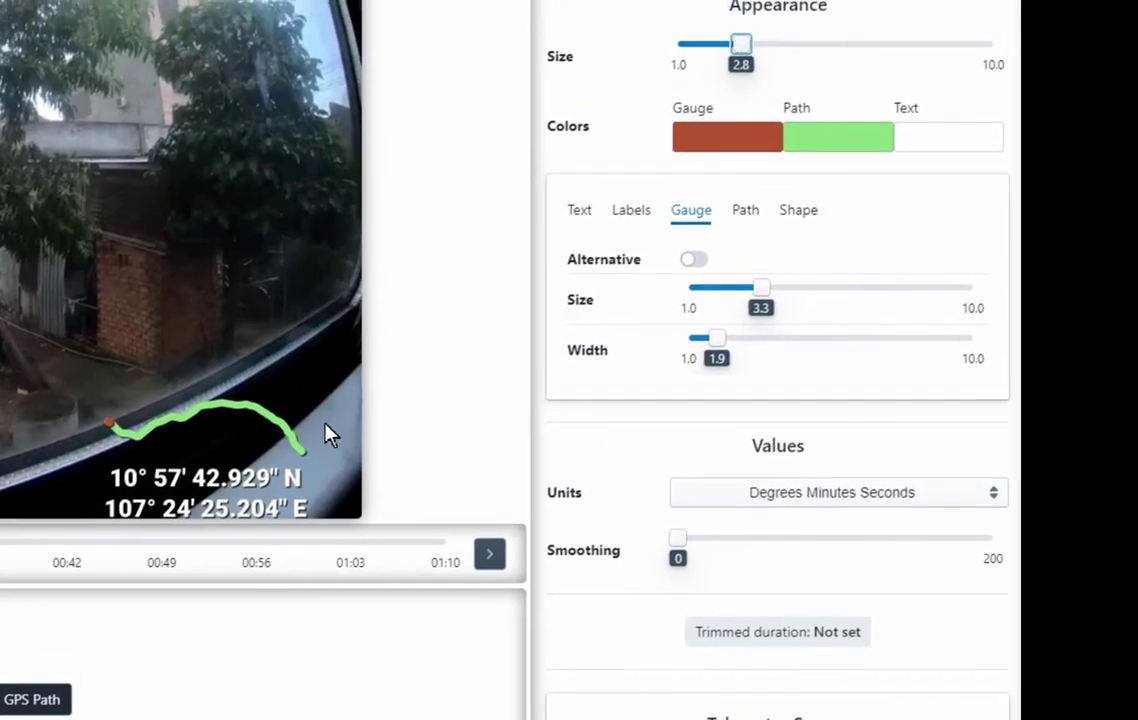
# Move the gauge up within the video frame and set its overall size to 3.2.
pyautogui.moveTo(256, 438); pyautogui.dragTo(273, 386)
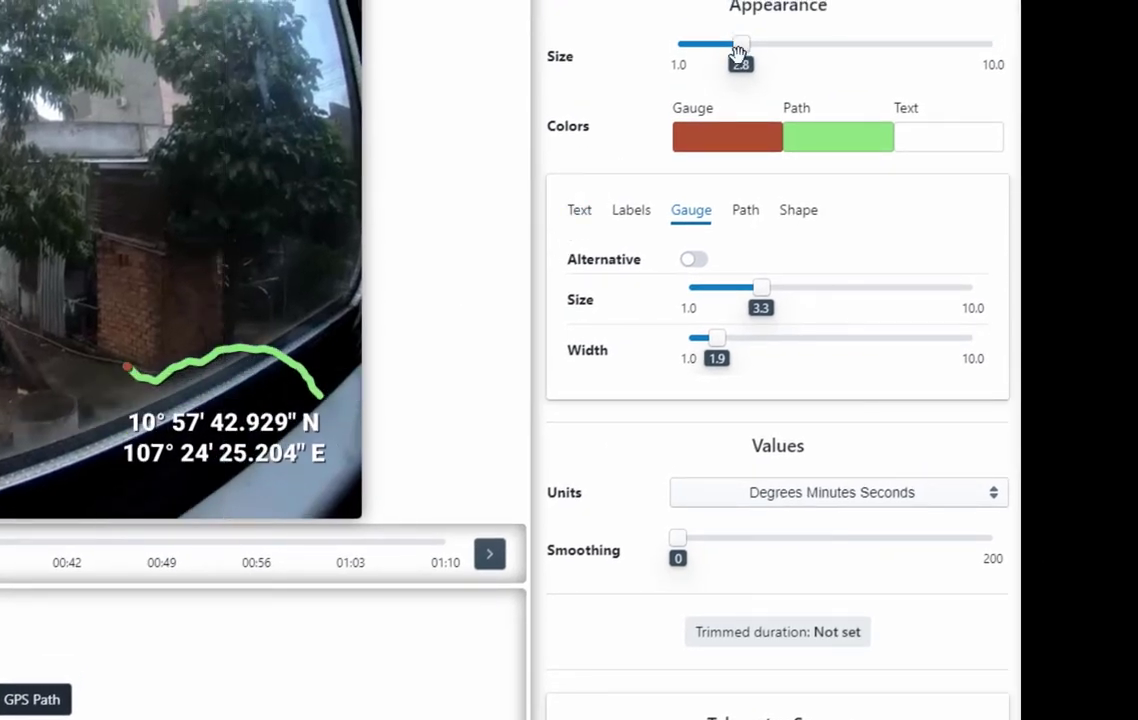
pyautogui.moveTo(738, 52); pyautogui.dragTo(757, 65)
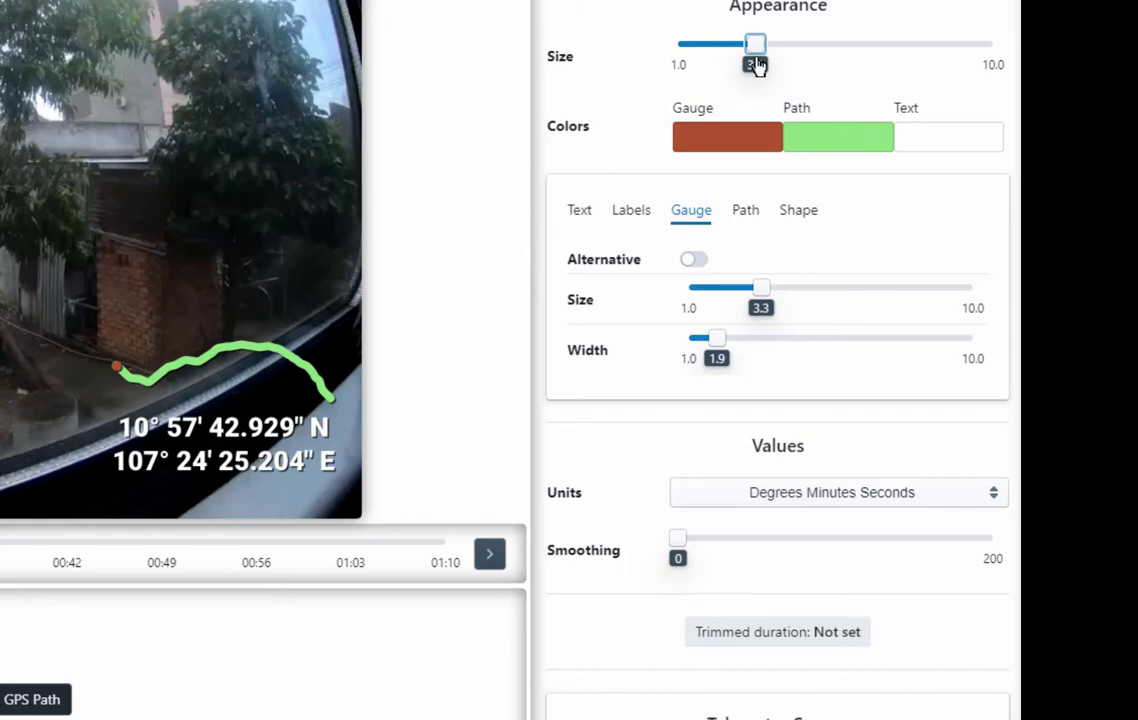
# Toggle the Alternative style on the enlarged gauge again and leave it off.
pyautogui.click(698, 261)
pyautogui.click(697, 260)
pyautogui.click(704, 263)
pyautogui.click(704, 262)
# Set the gauge marker's width to 4.1 and size to 2.4, keeping smoothing at 0.
pyautogui.moveTo(719, 343); pyautogui.dragTo(787, 340)
pyautogui.moveTo(777, 291); pyautogui.dragTo(732, 312)
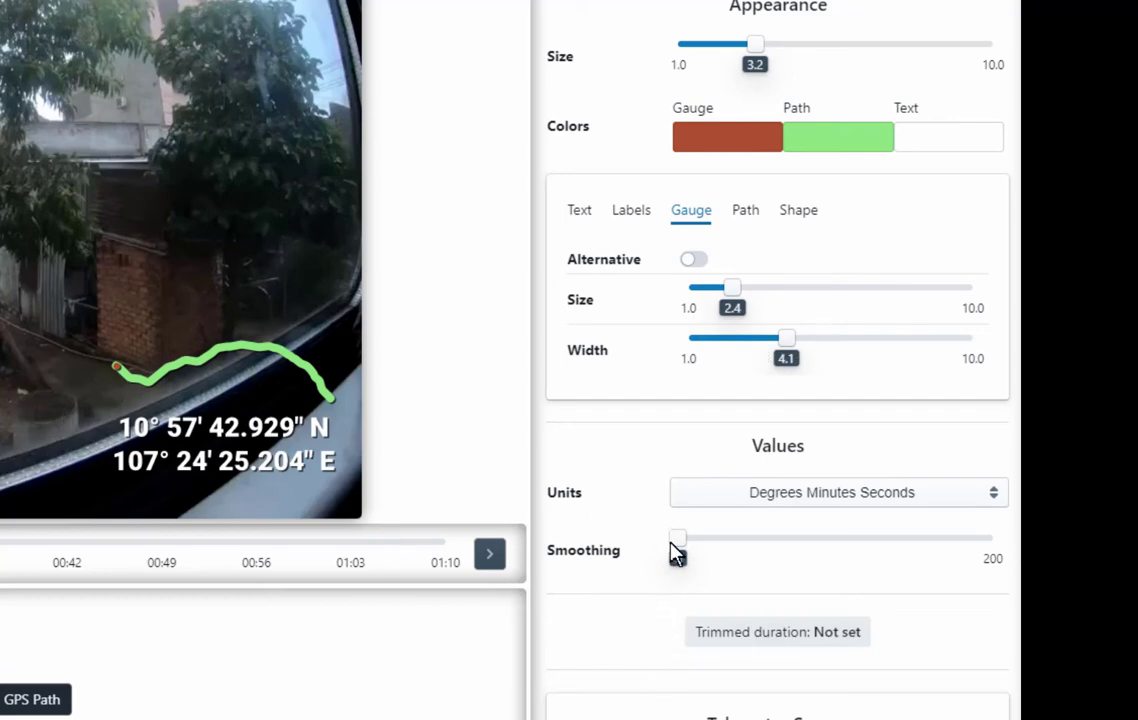
pyautogui.moveTo(683, 543)
pyautogui.mouseDown()
pyautogui.moveTo(866, 538)
pyautogui.moveTo(671, 536)
pyautogui.mouseUp()
# In the path settings, turn off Full and Remaining and turn on Hide to preview the path drawing.
pyautogui.click(748, 214)
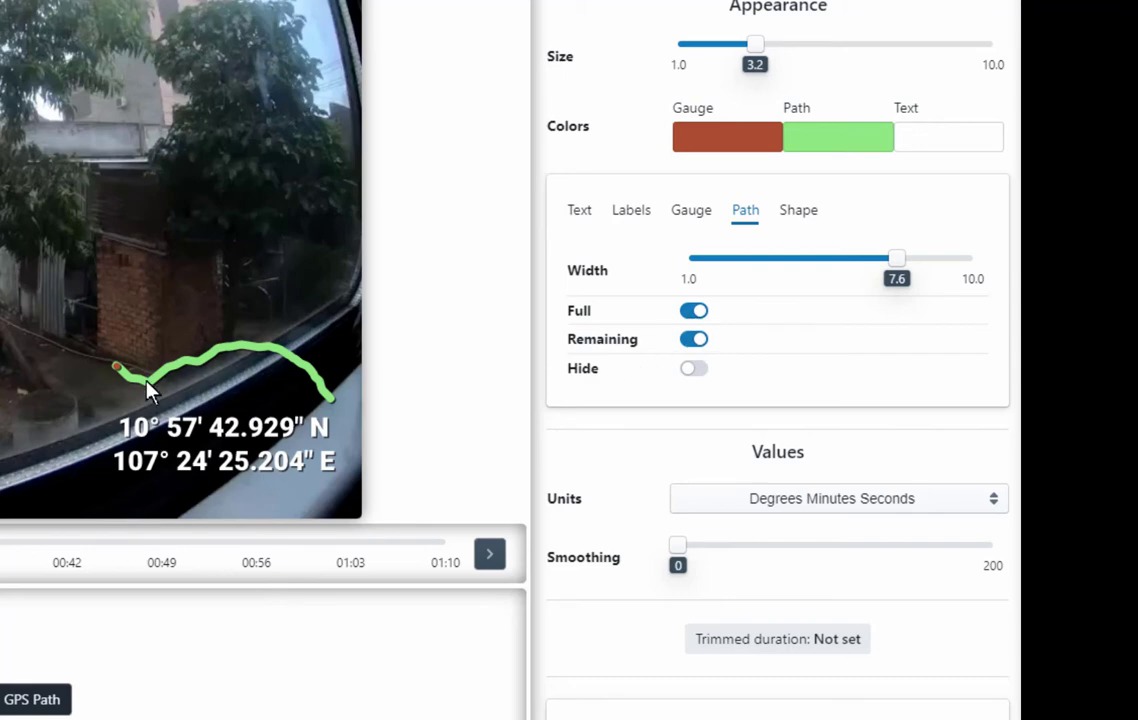
pyautogui.click(693, 312)
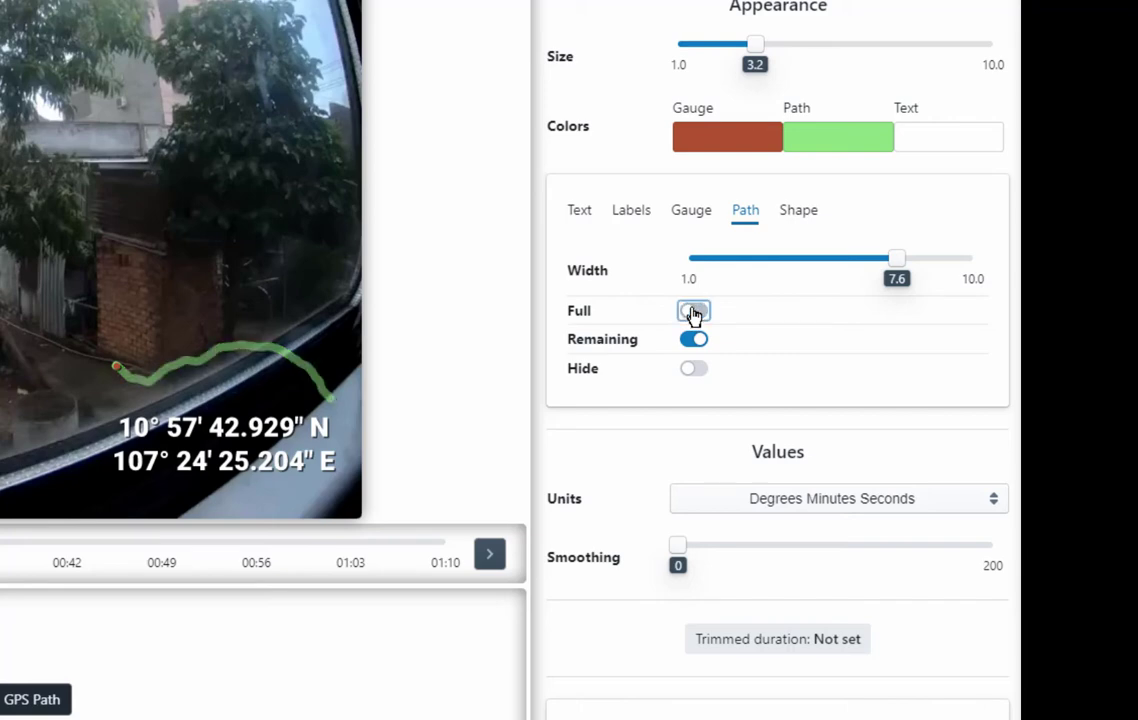
pyautogui.click(695, 370)
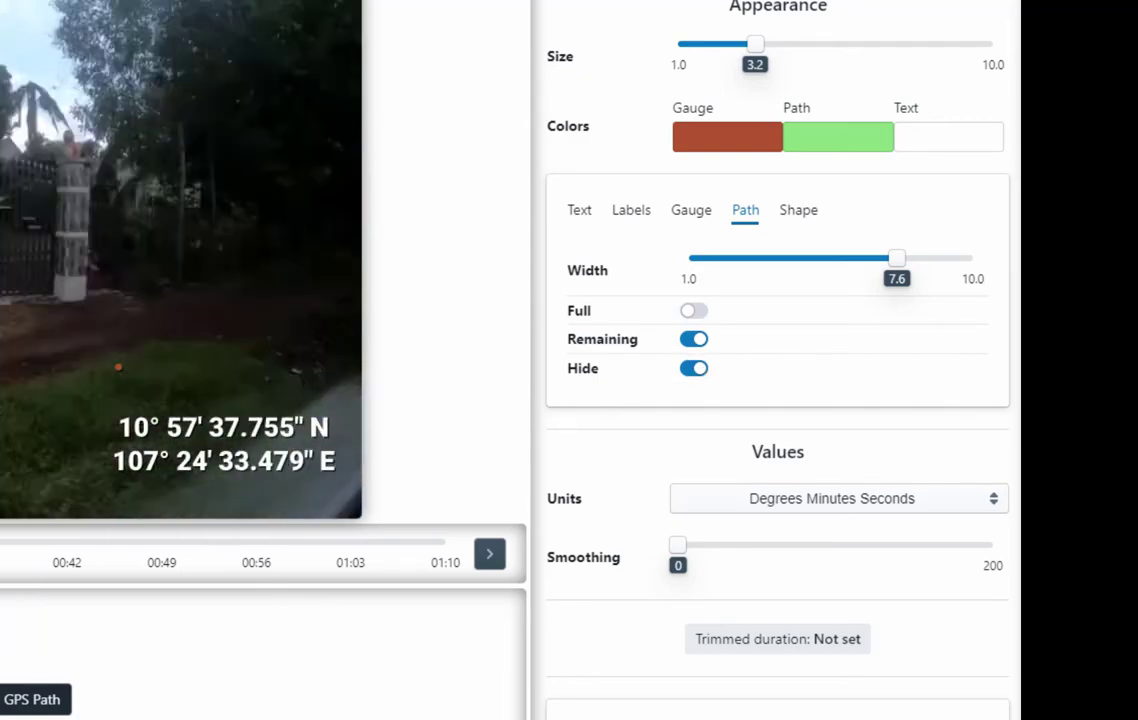
pyautogui.click(694, 340)
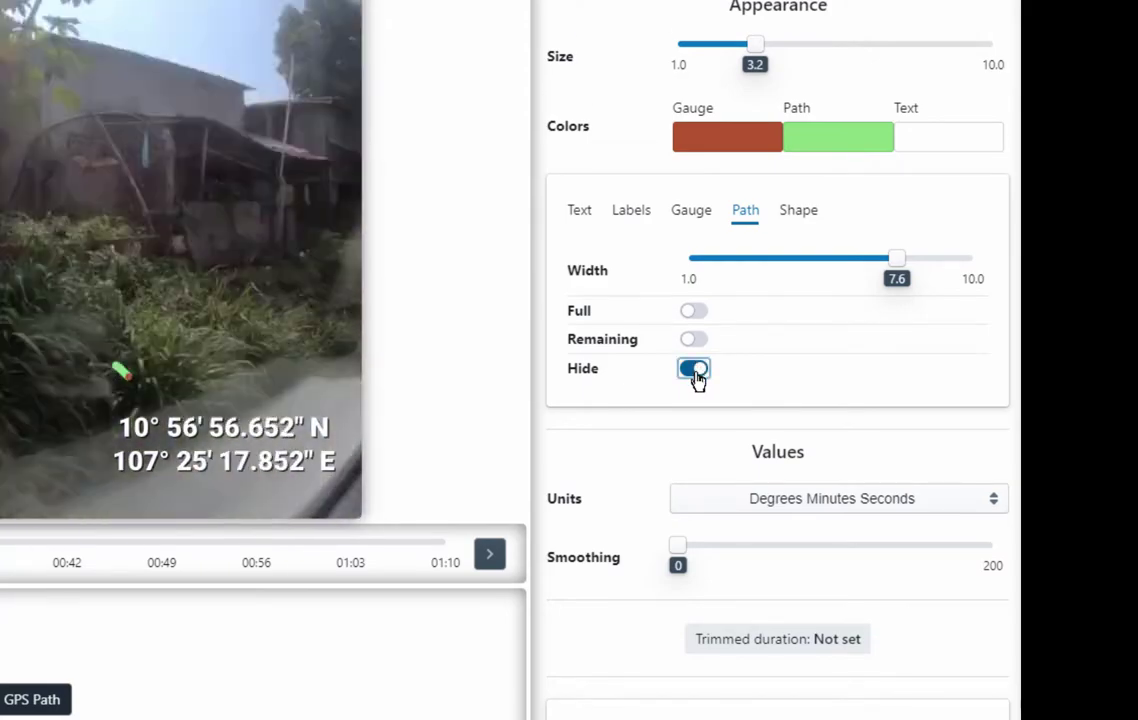
# Turn Hide off and Remaining back on, and set the path width to 7.4.
pyautogui.click(696, 370)
pyautogui.click(696, 342)
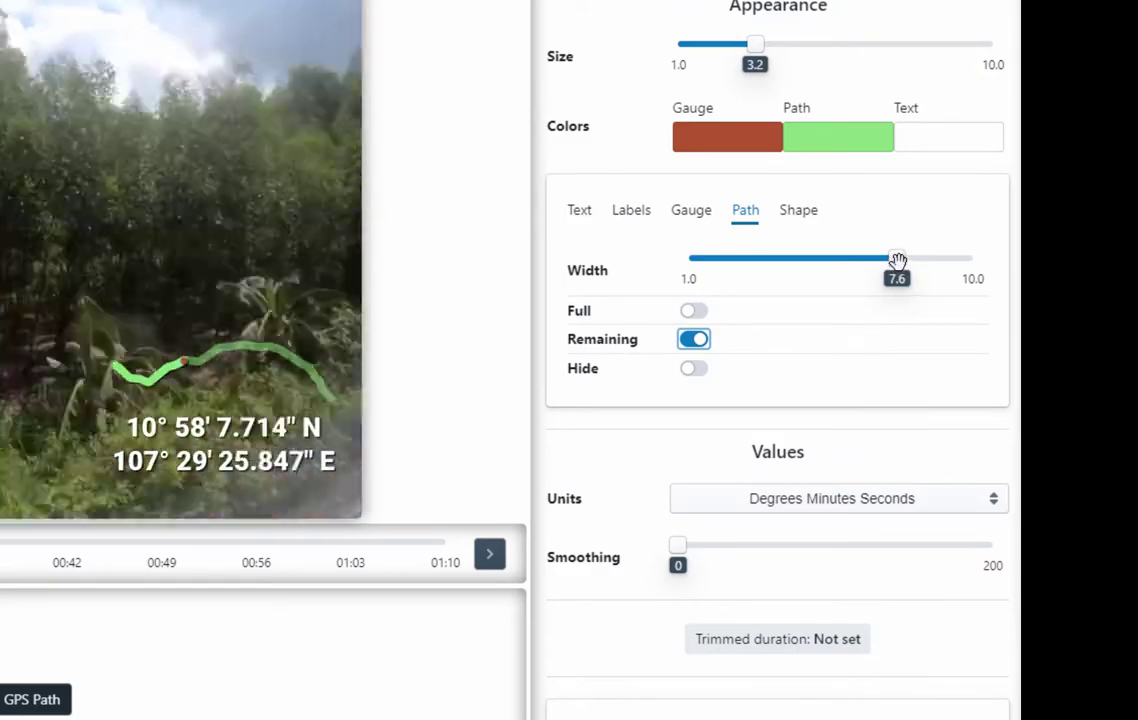
pyautogui.moveTo(894, 259)
pyautogui.mouseDown()
pyautogui.moveTo(944, 260)
pyautogui.moveTo(889, 262)
pyautogui.mouseUp()
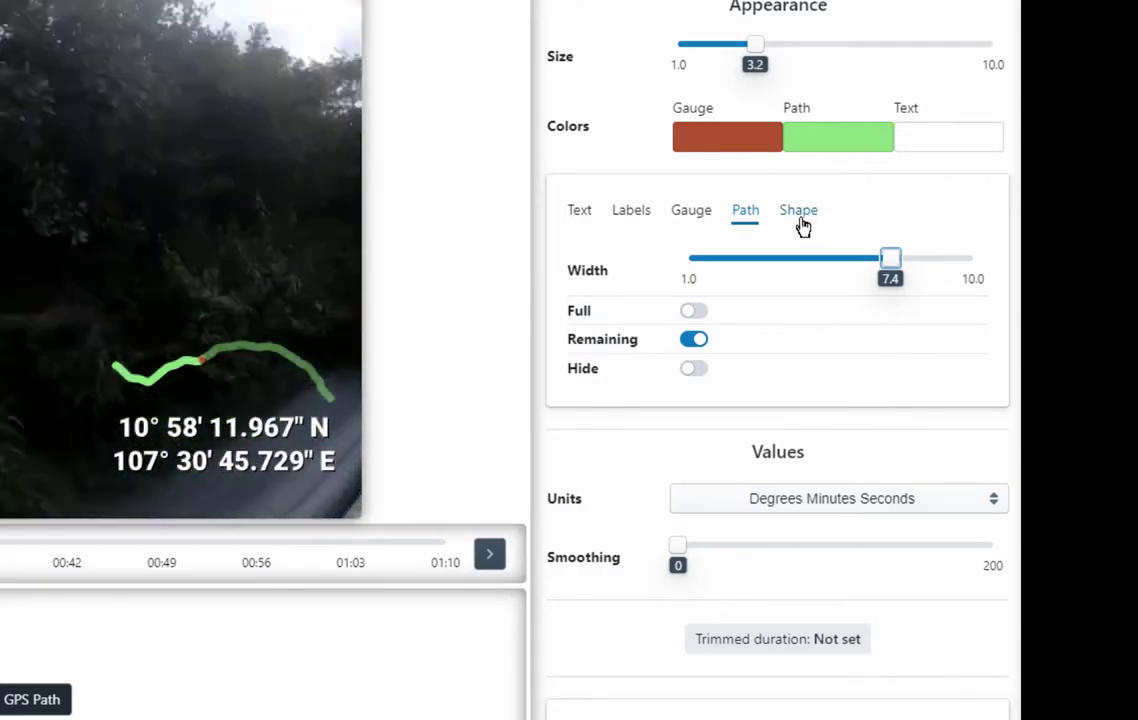
# Try the Square shape option, switch it off again, and set the overall gauge size to 8.9.
pyautogui.click(803, 220)
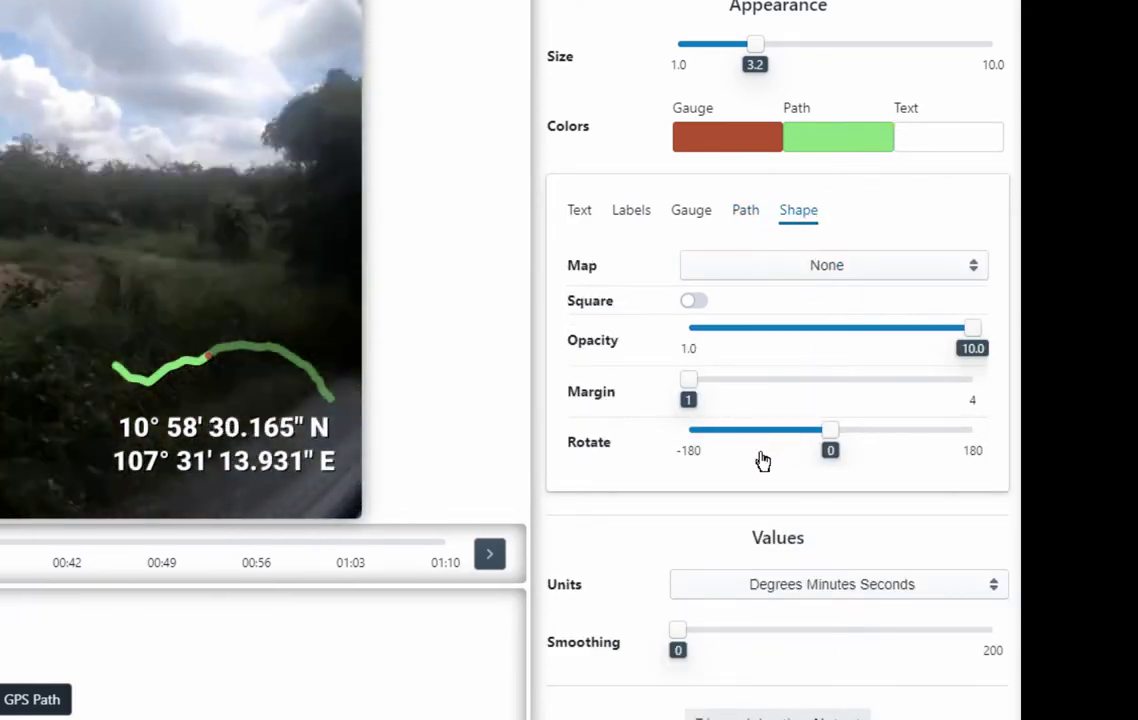
pyautogui.click(705, 306)
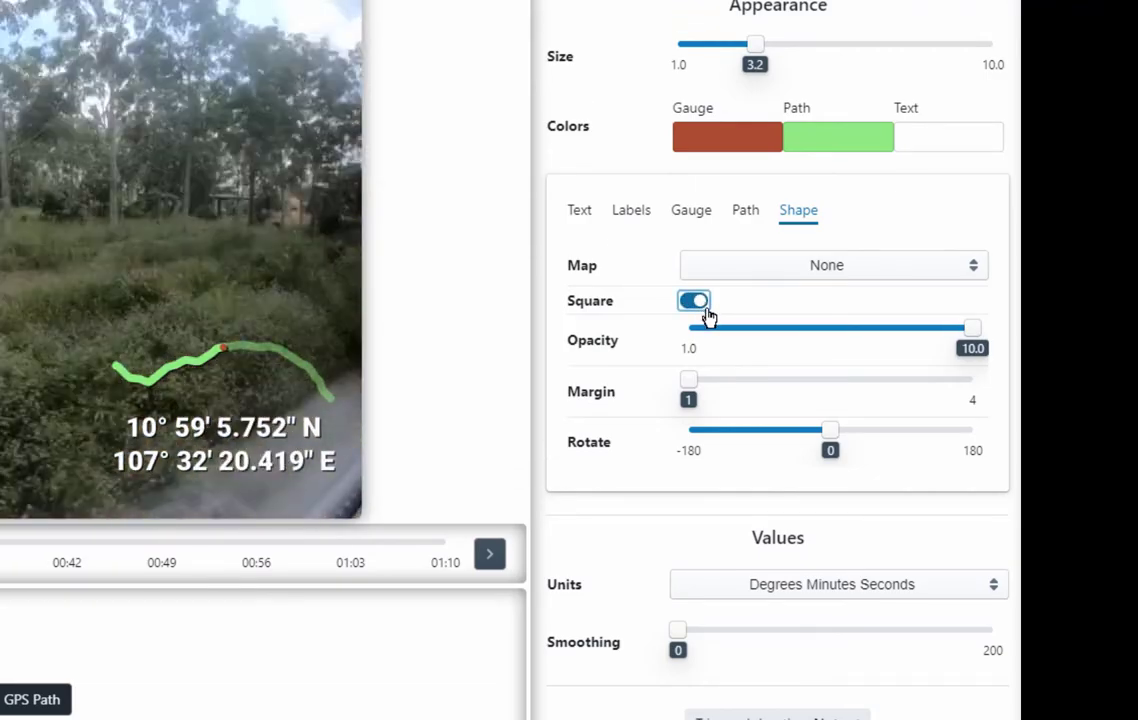
pyautogui.click(702, 303)
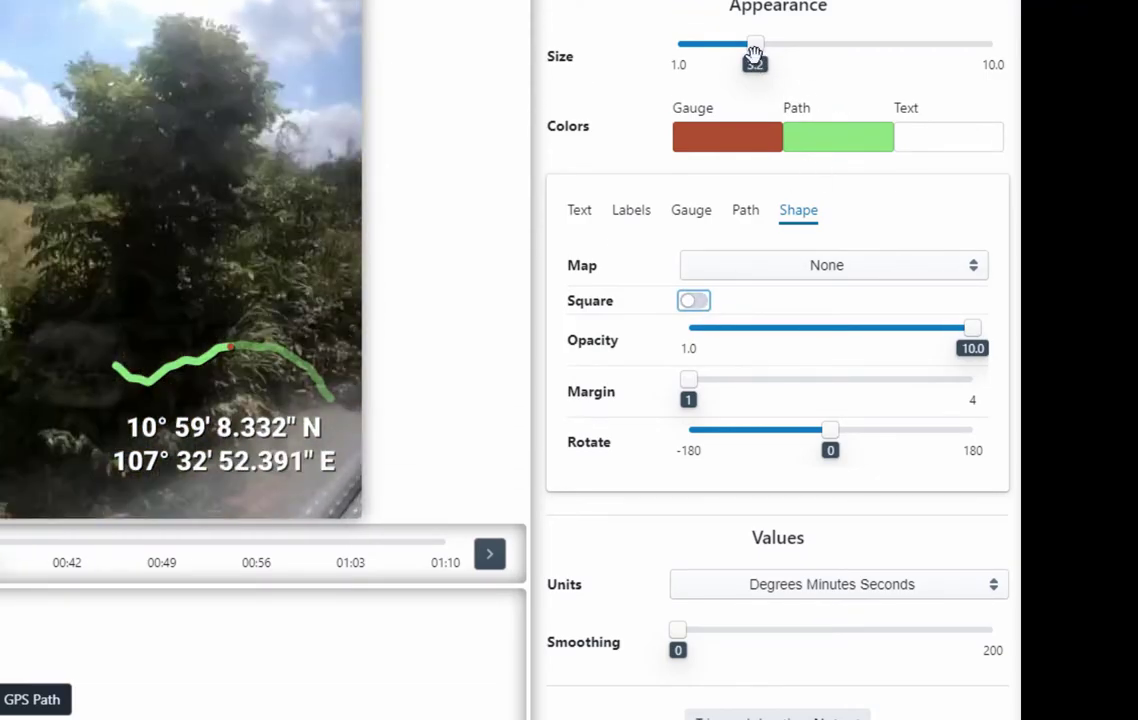
pyautogui.moveTo(755, 44); pyautogui.dragTo(955, 66)
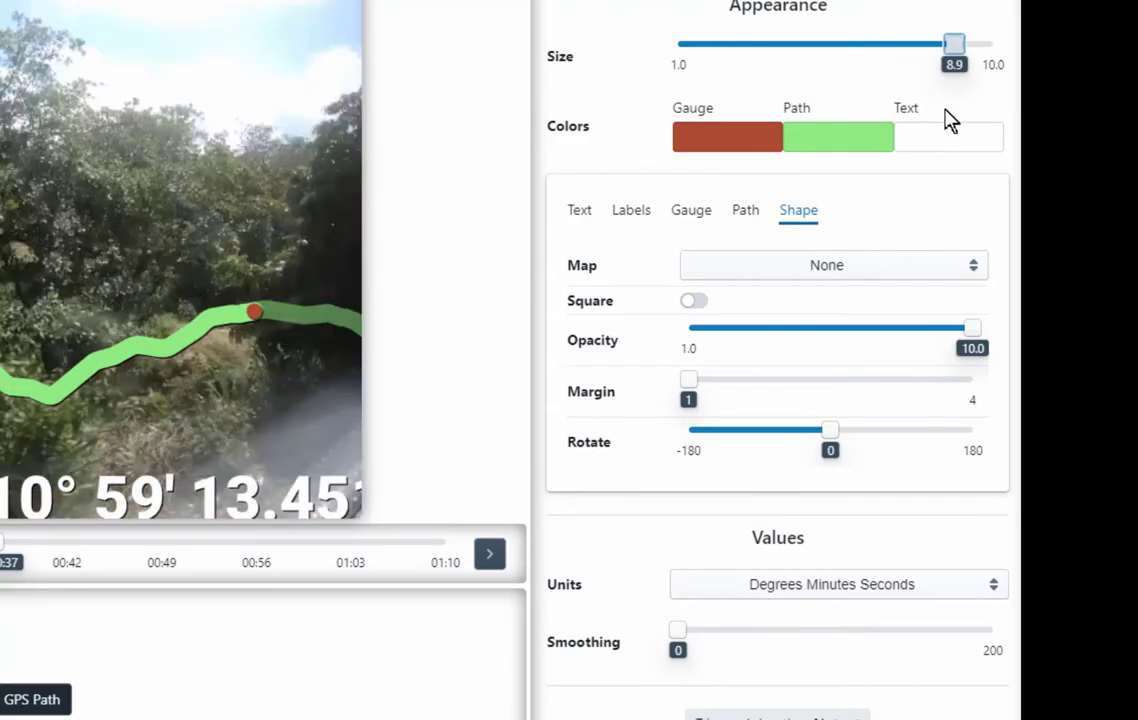
# Switch the Square shape option on and off again, and try the Standard map as the gauge background.
pyautogui.click(697, 301)
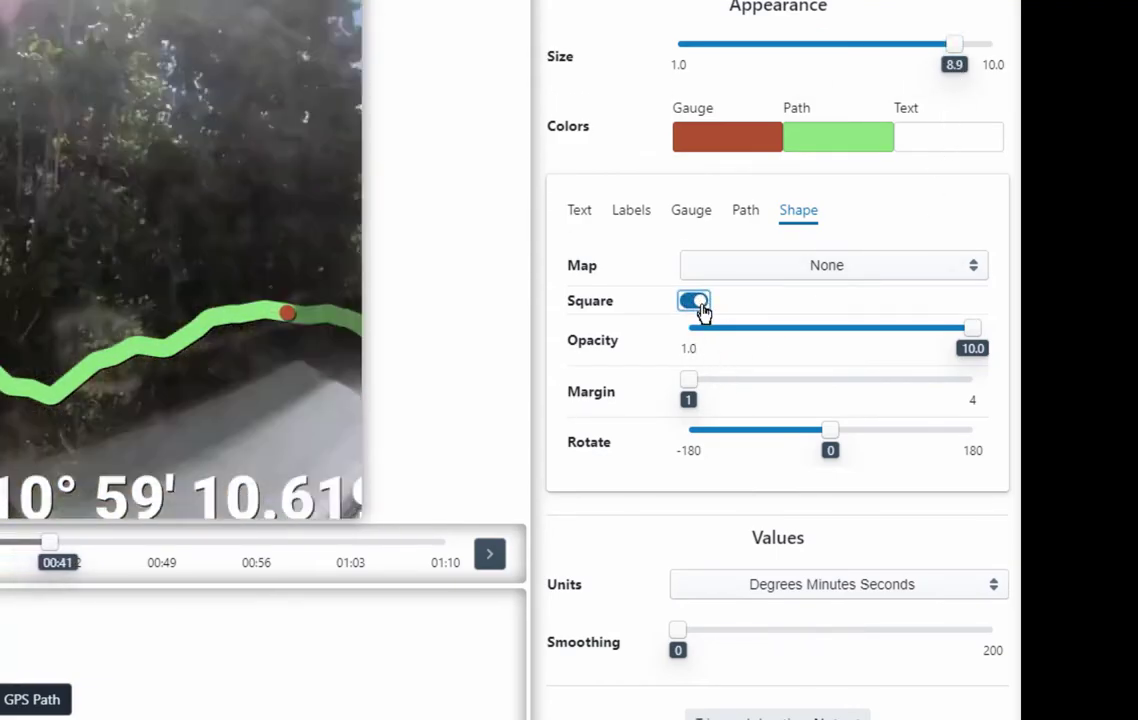
pyautogui.click(701, 306)
pyautogui.click(749, 274)
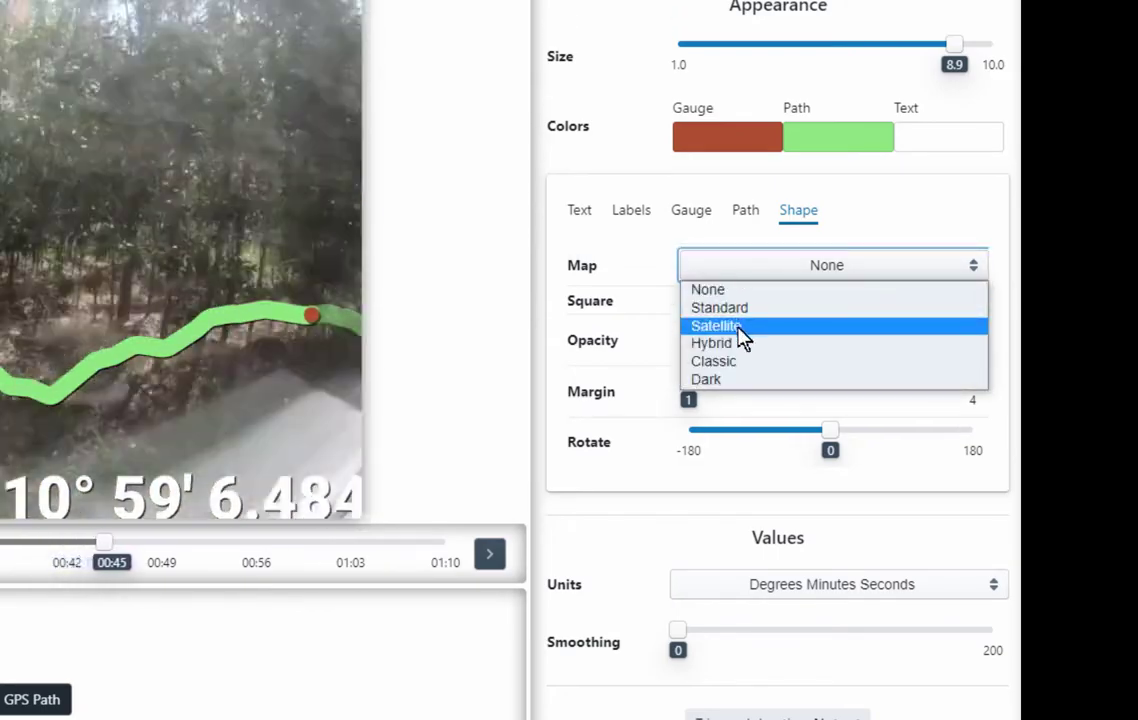
pyautogui.click(736, 308)
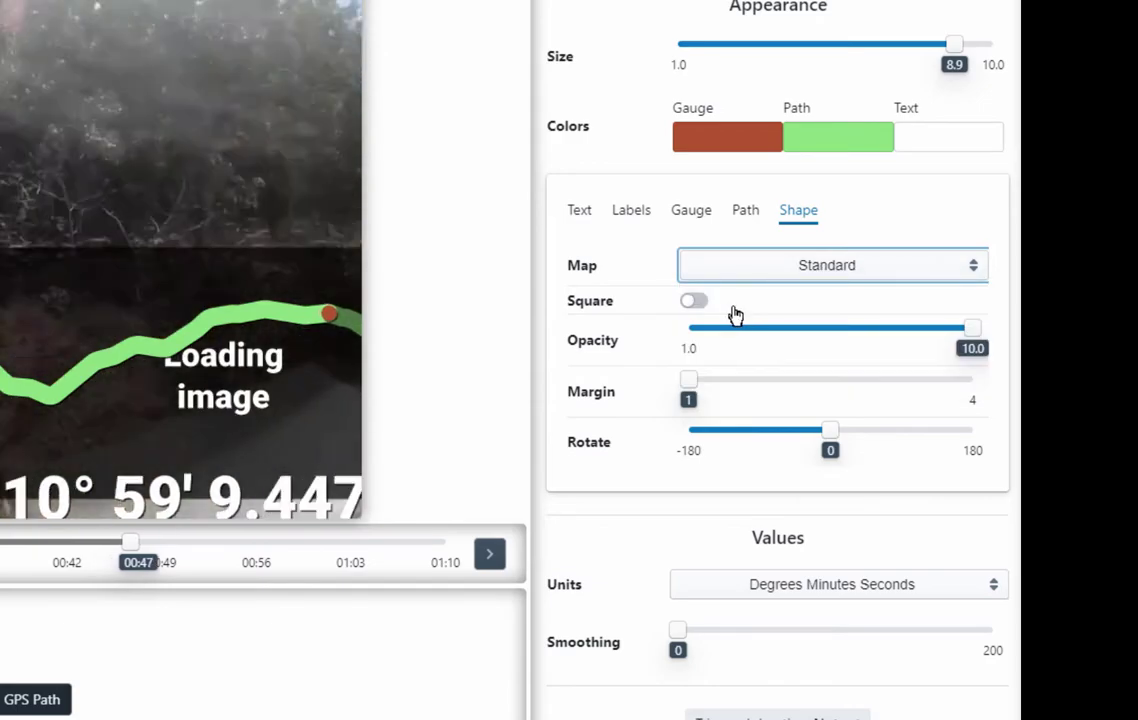
# Try the Satellite map behind the GPS path, and change the map style to Hybrid.
pyautogui.click(789, 268)
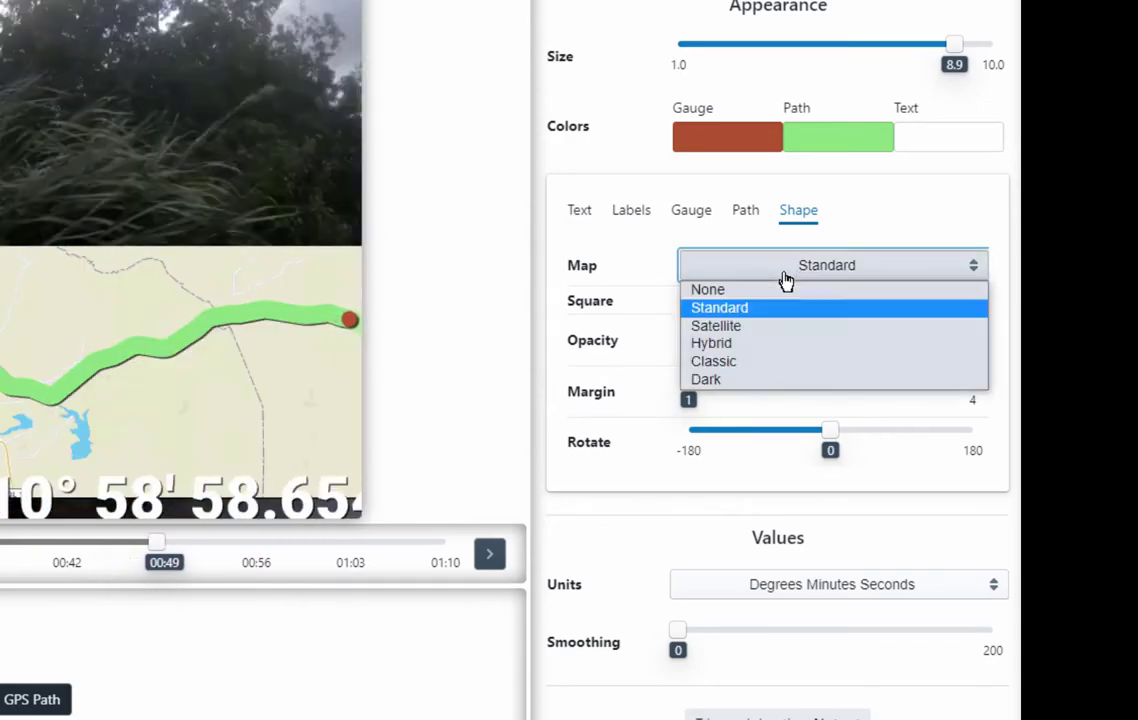
pyautogui.click(753, 326)
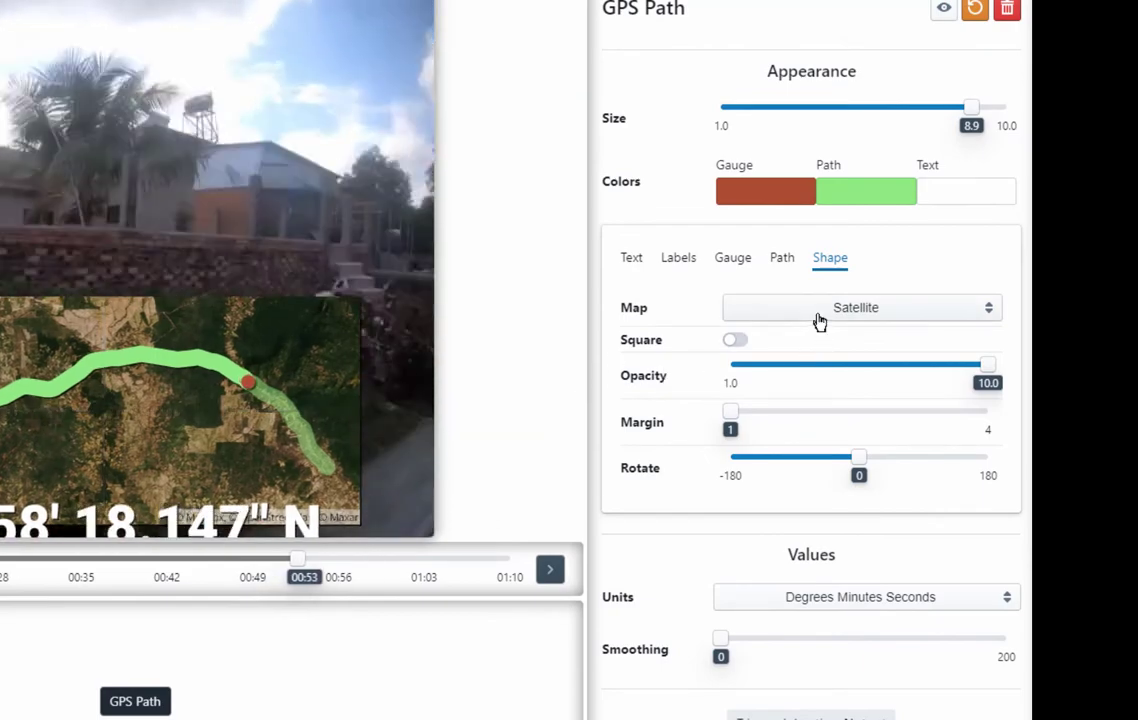
pyautogui.click(819, 317)
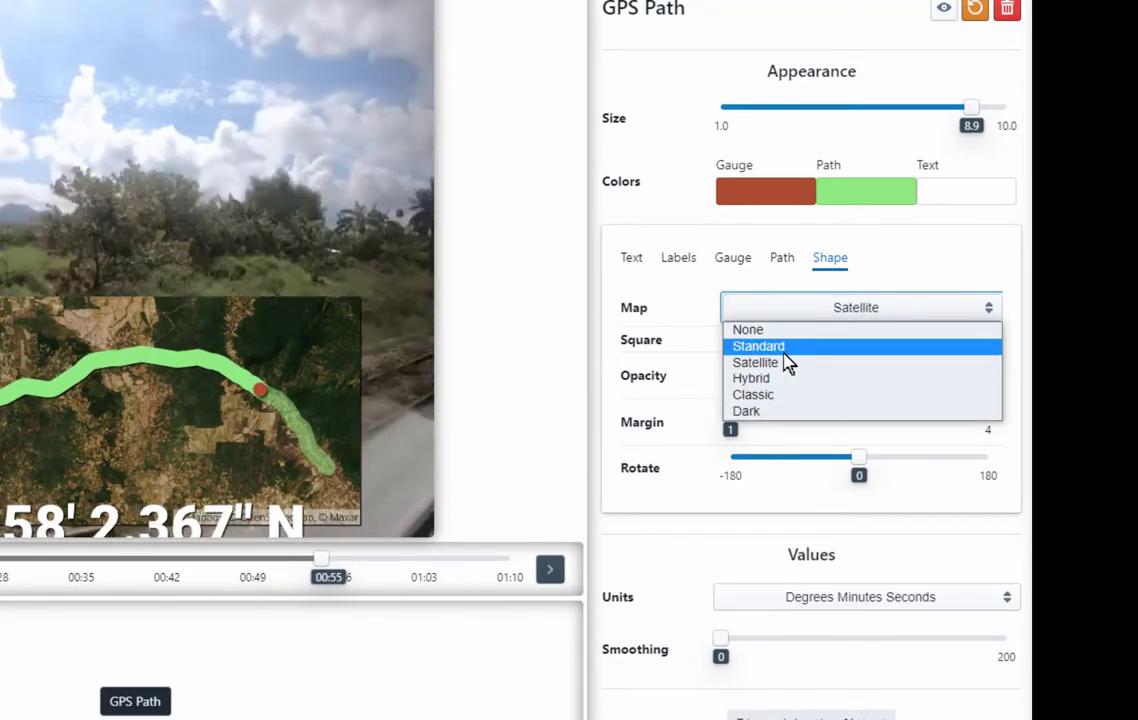
pyautogui.click(779, 366)
pyautogui.click(803, 315)
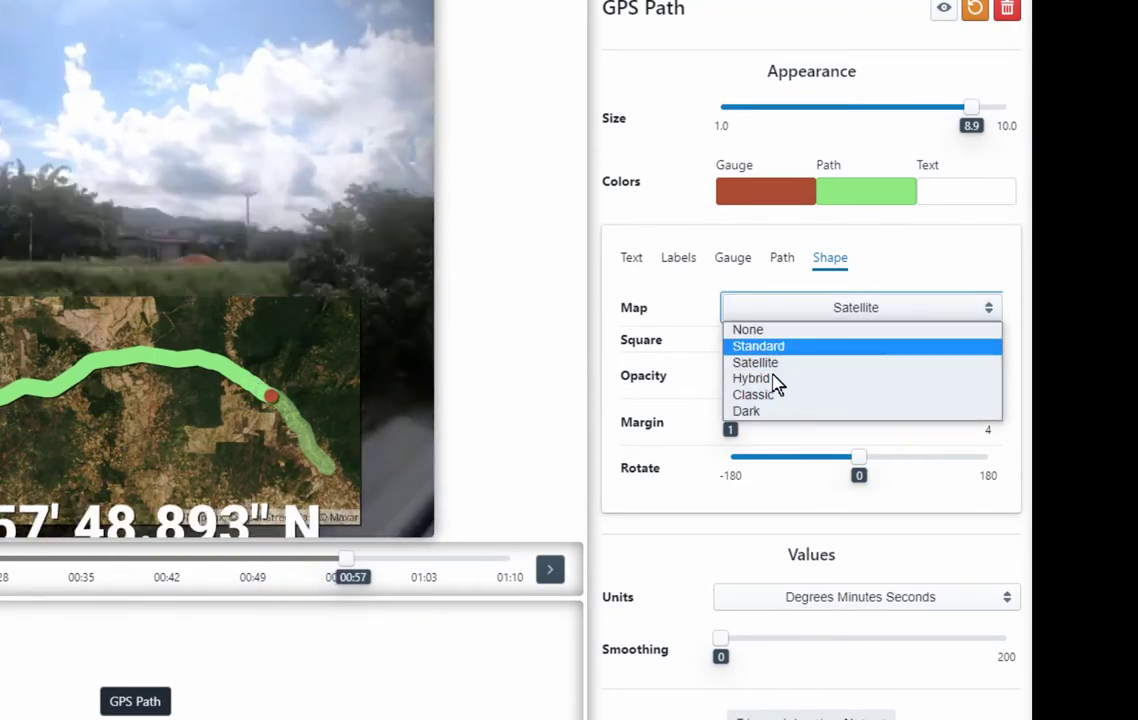
pyautogui.click(772, 382)
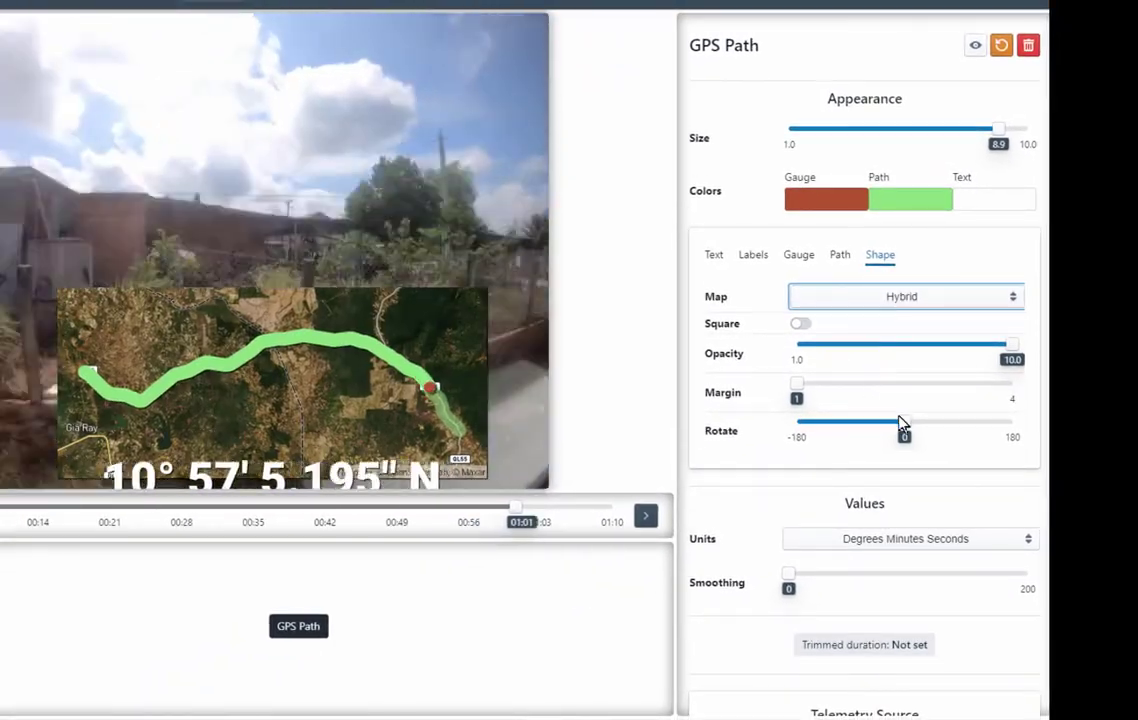
# Set the map margin to 4, try the Dark map style, and return the map to Hybrid.
pyautogui.moveTo(795, 386); pyautogui.dragTo(1036, 398)
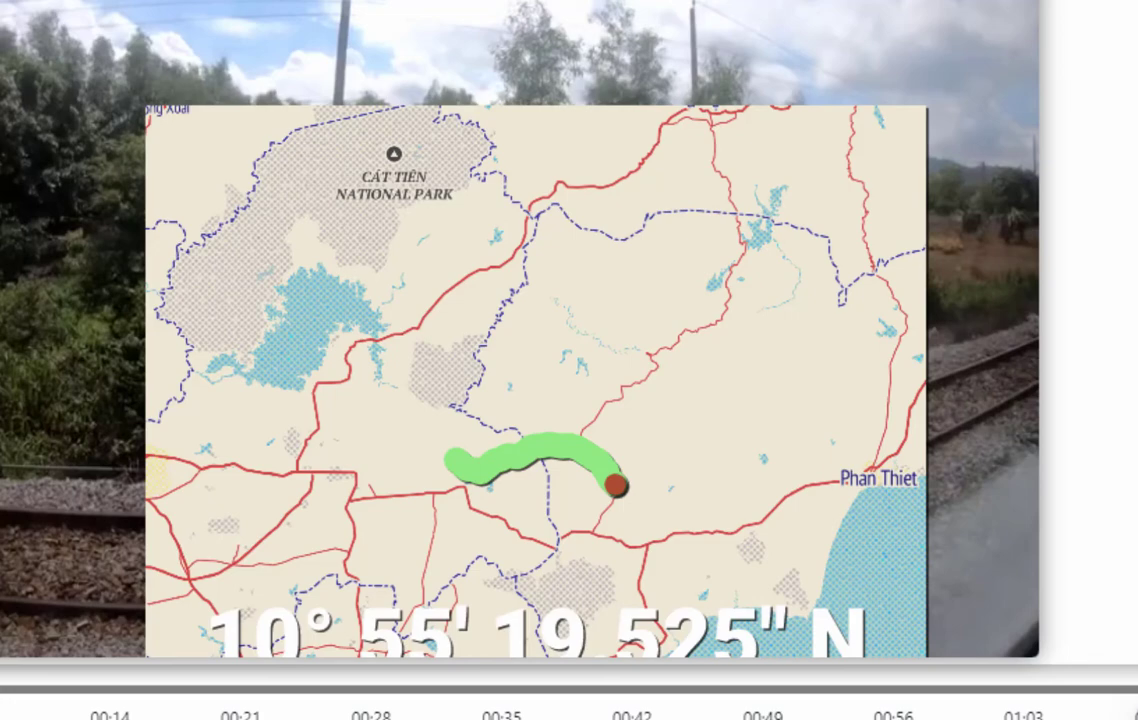
pyautogui.click(920, 334)
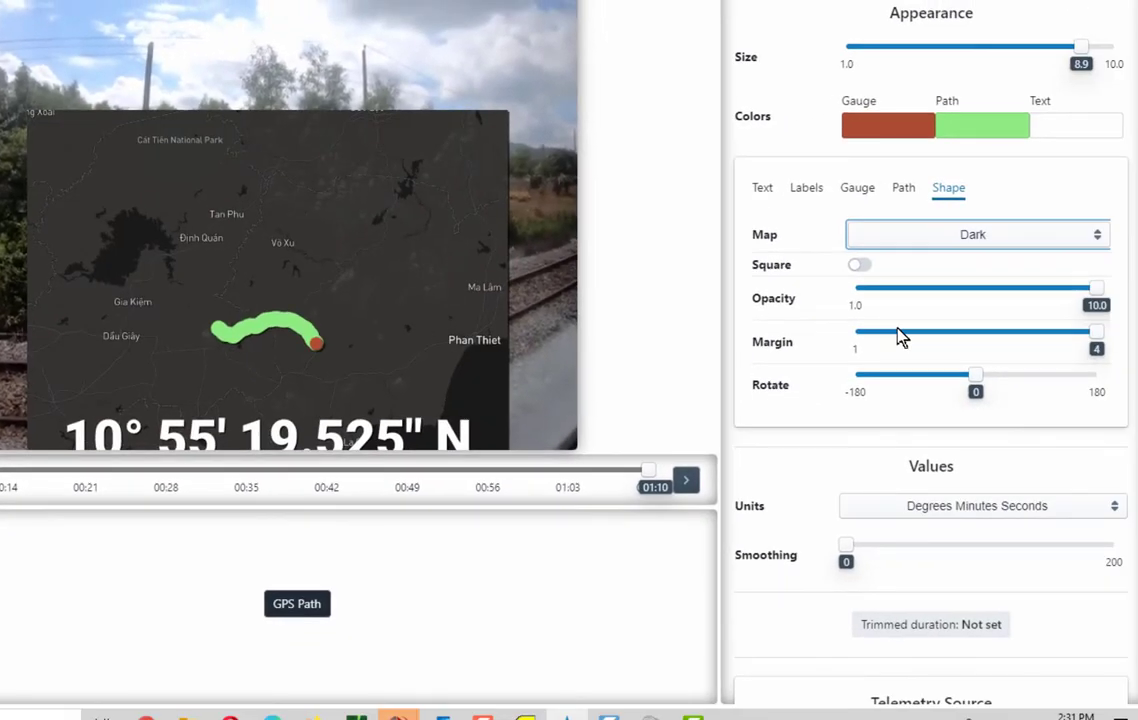
pyautogui.click(912, 236)
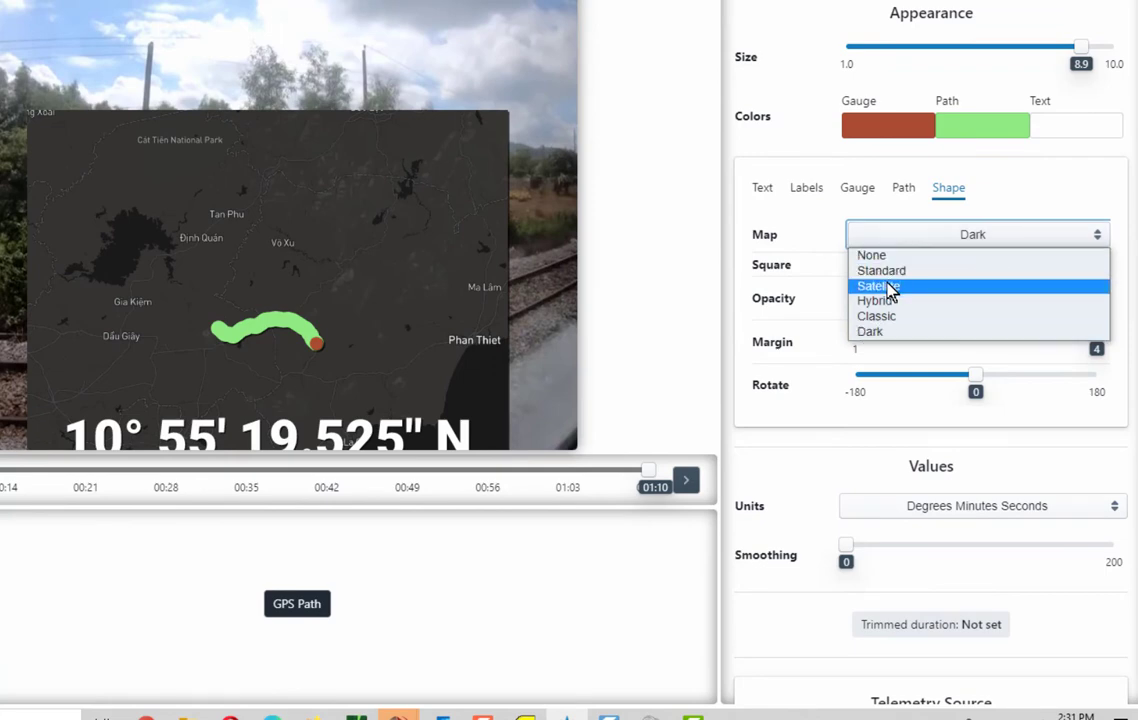
pyautogui.click(889, 301)
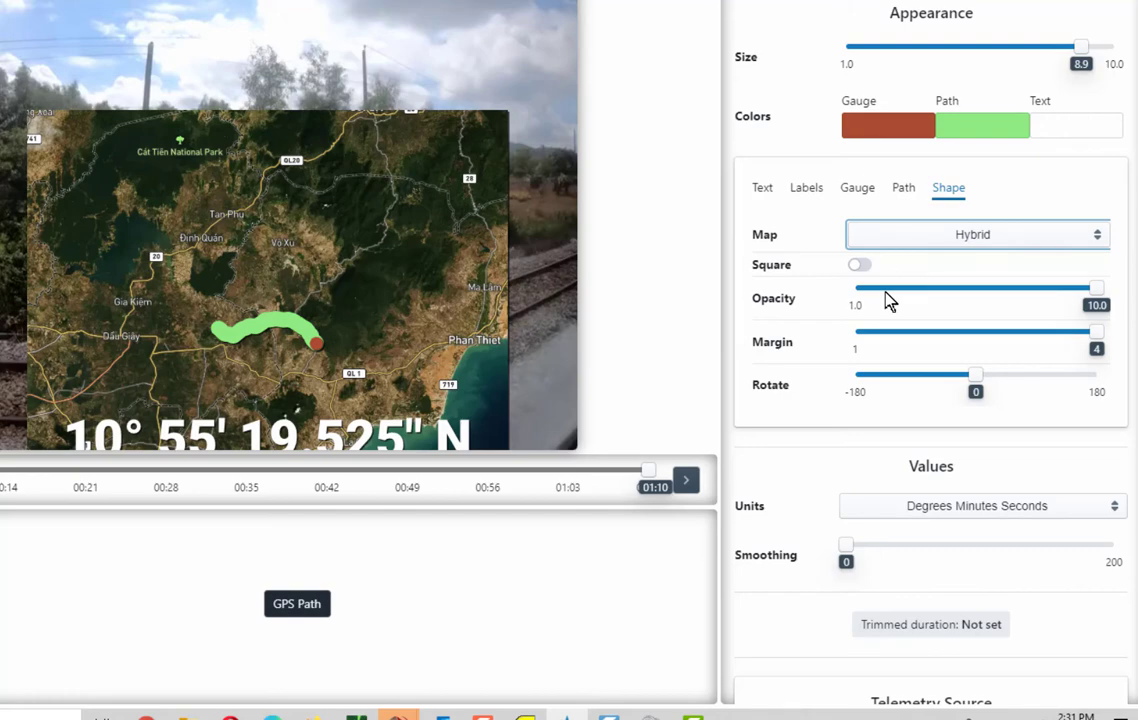
# Reduce the GPS Path gauge's size to 1.3 and place it in the lower-left corner of the video.
pyautogui.moveTo(1080, 47); pyautogui.dragTo(858, 50)
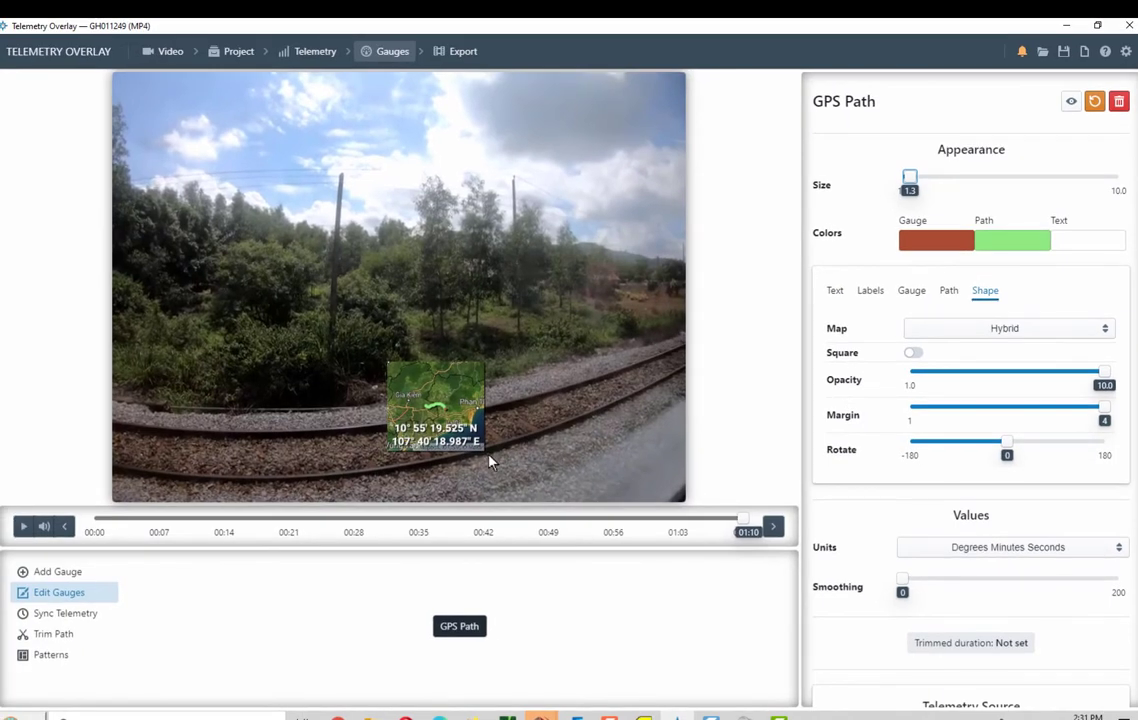
pyautogui.moveTo(461, 397); pyautogui.dragTo(188, 447)
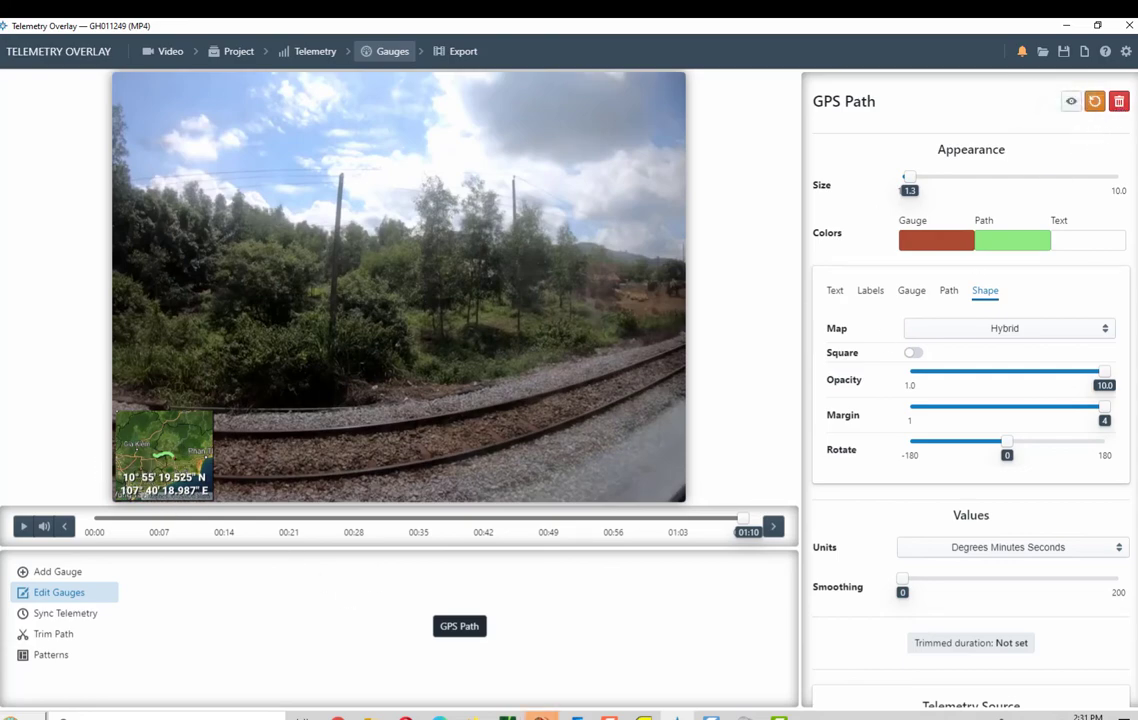
# Delete the GPS Path gauge from the video overlay.
pyautogui.click(1122, 106)
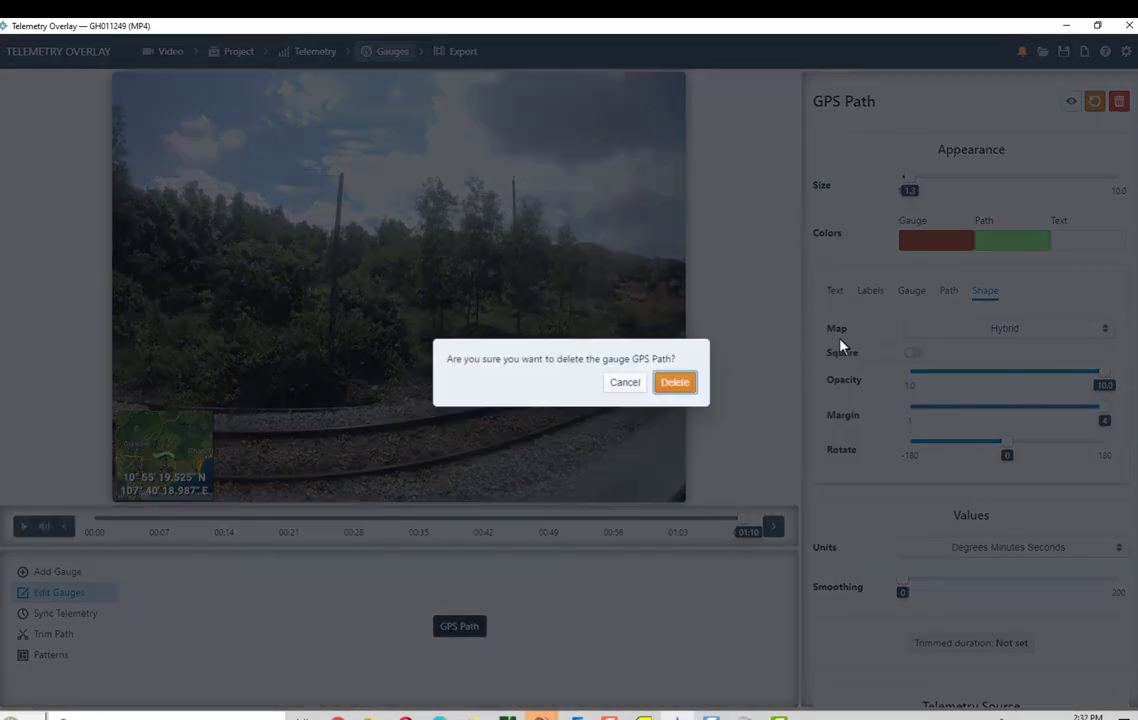
pyautogui.click(676, 385)
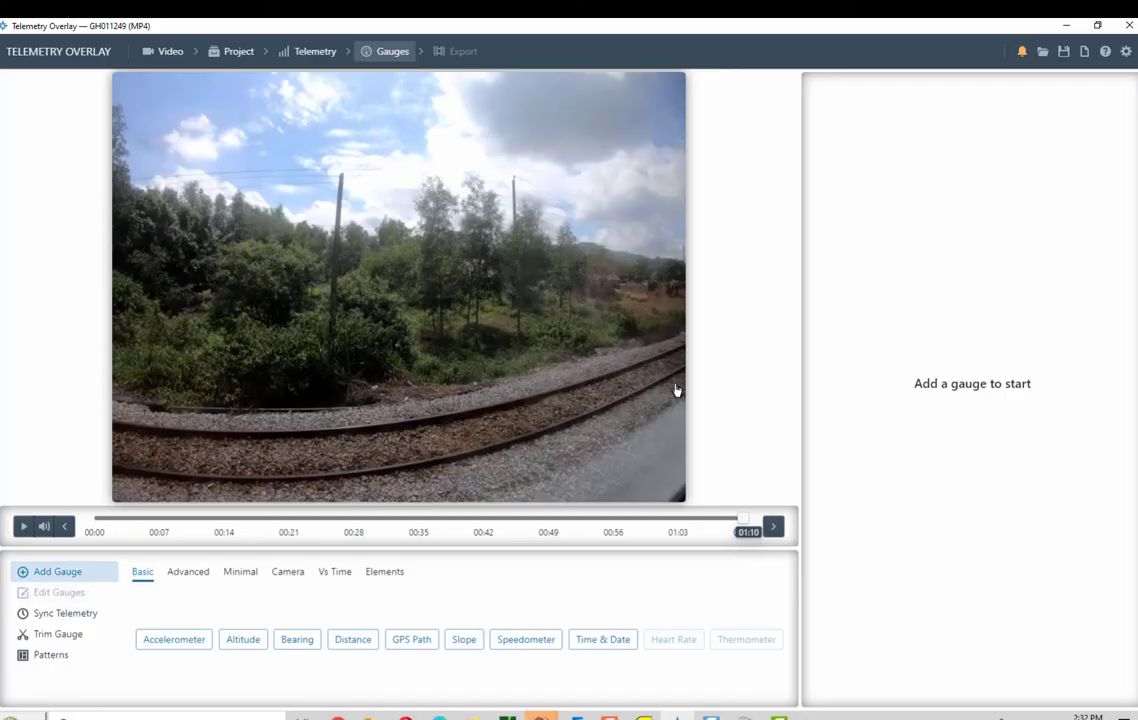